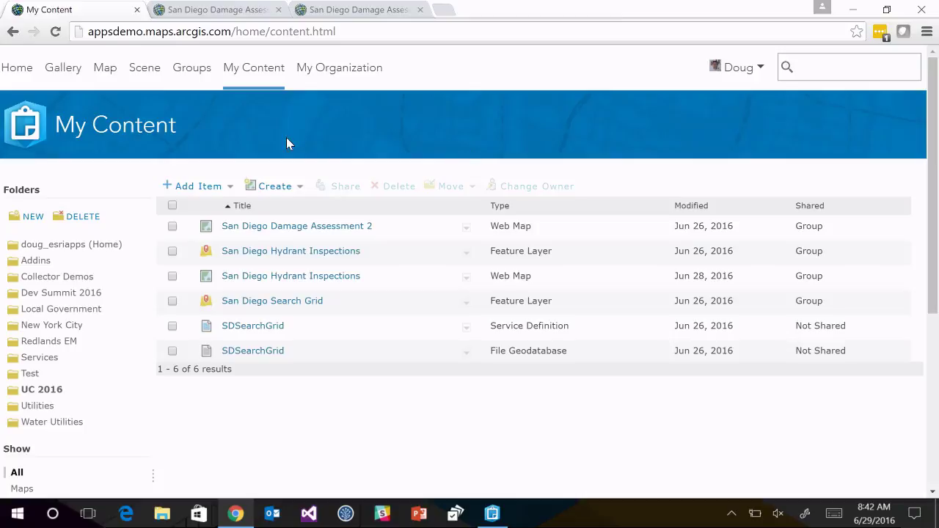
# - Start a new hosted feature layer and browse the layer template gallery
pyautogui.click(299, 190)
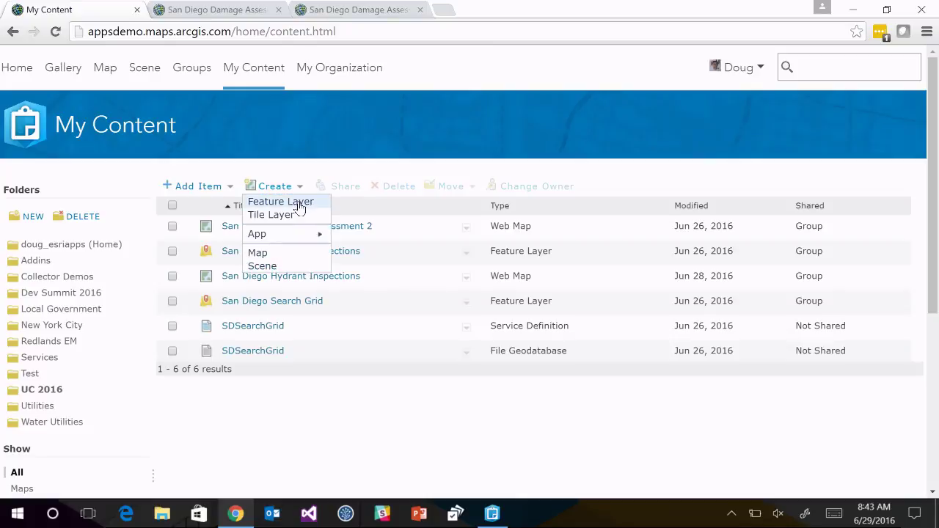
pyautogui.click(300, 205)
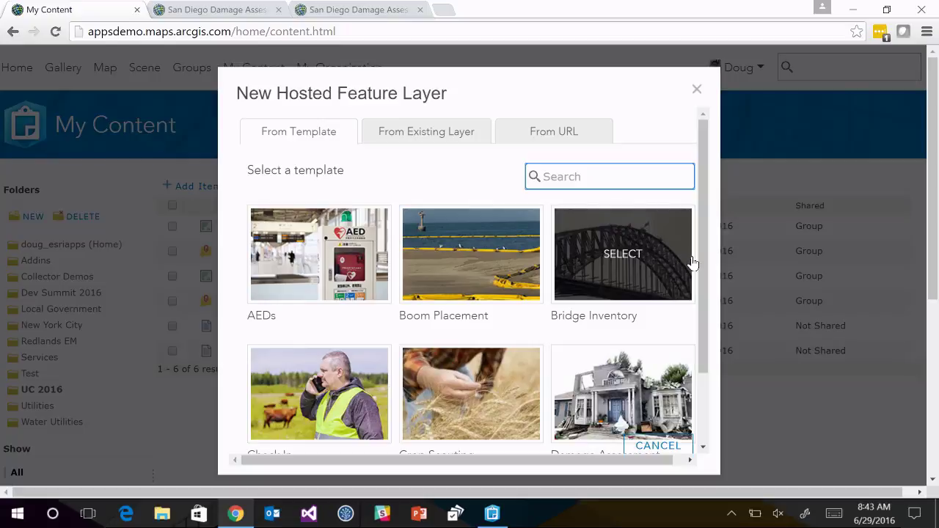
pyautogui.moveTo(706, 270); pyautogui.dragTo(701, 330)
pyautogui.scroll(-1, 424, 321)
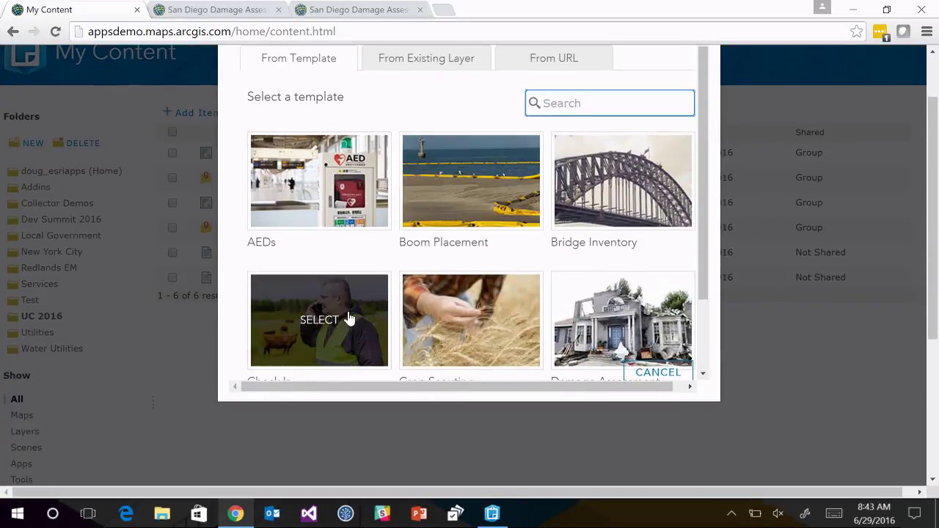
pyautogui.moveTo(704, 236); pyautogui.dragTo(699, 292)
pyautogui.scroll(-1, 605, 339)
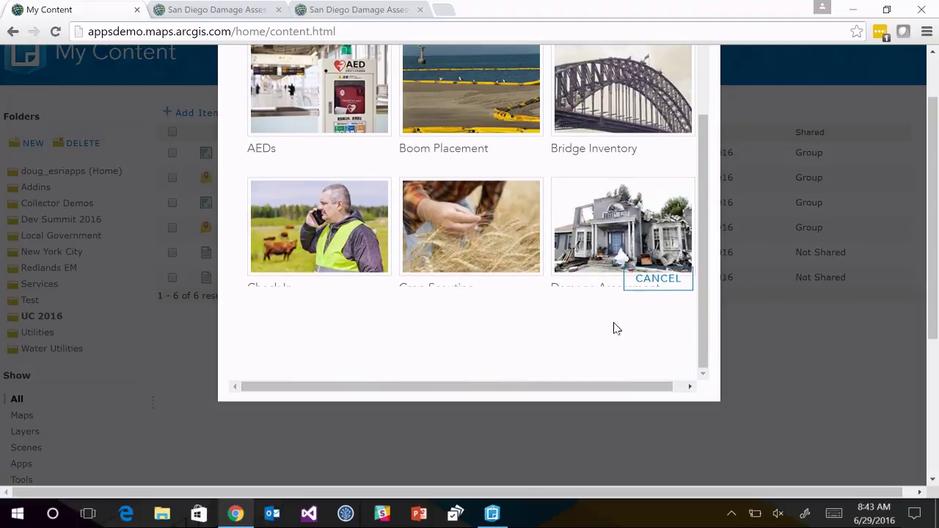
pyautogui.moveTo(704, 243); pyautogui.dragTo(697, 151)
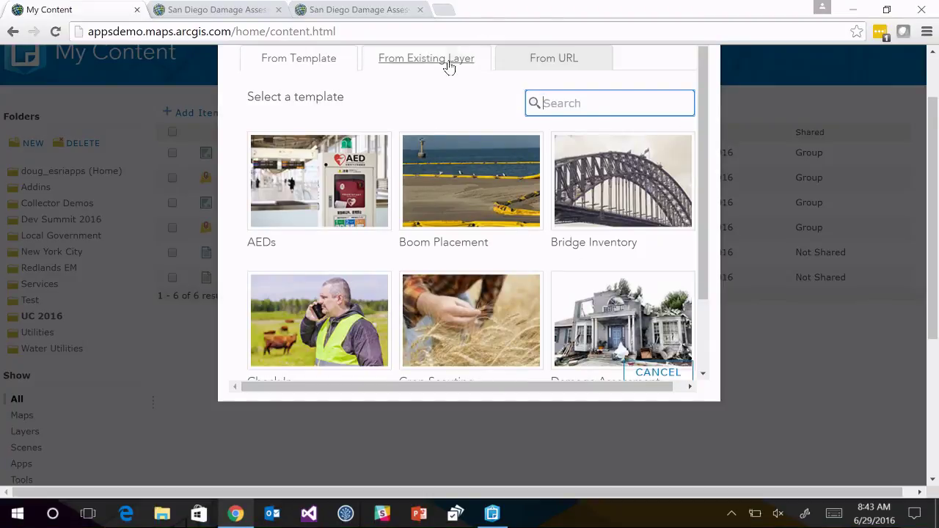
# - Search templates for 'field' and create a layer from the Field Notes template
pyautogui.write('field')
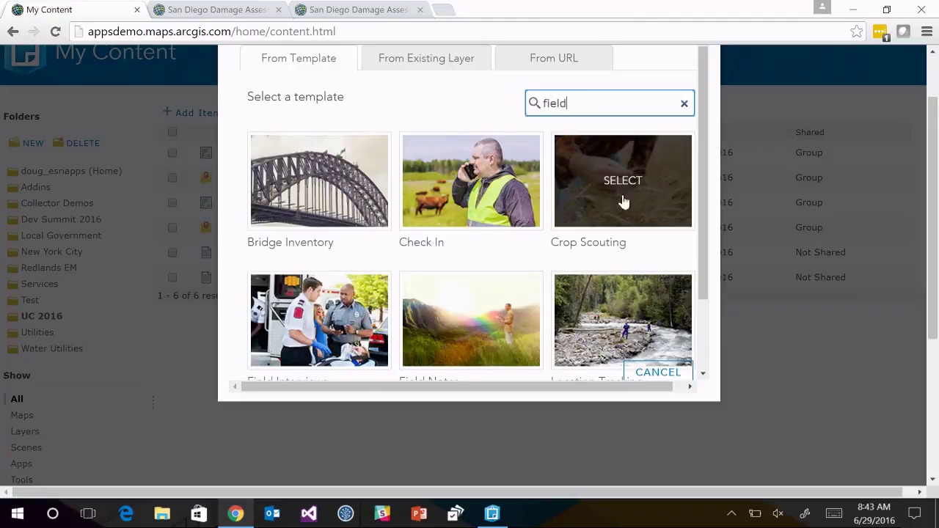
pyautogui.moveTo(706, 188); pyautogui.dragTo(702, 277)
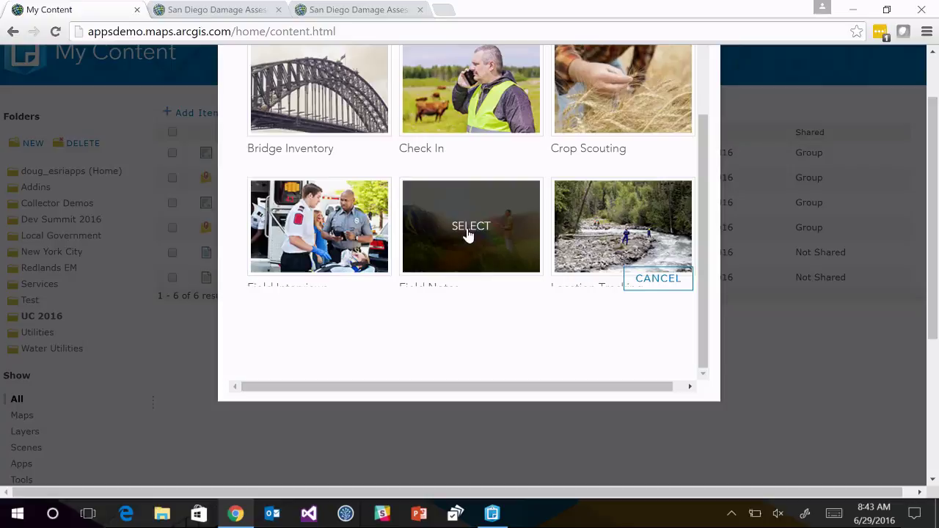
pyautogui.click(468, 235)
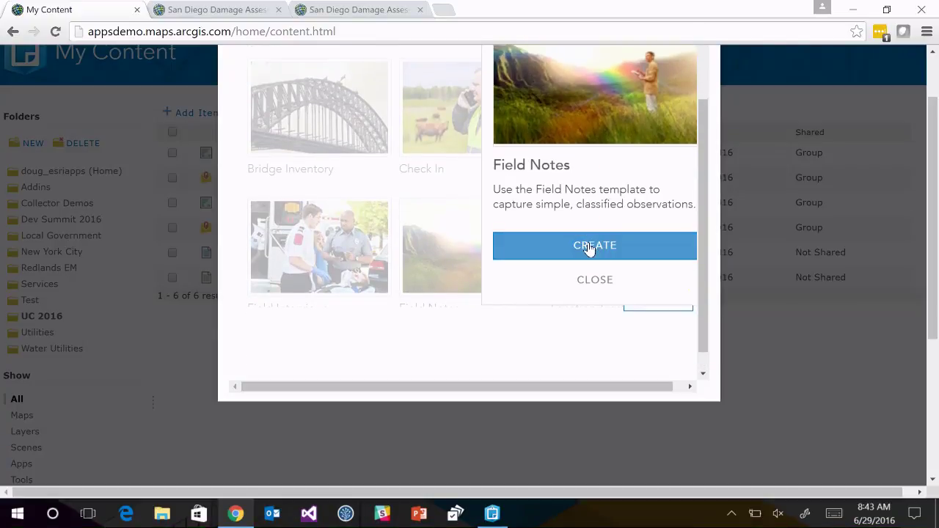
pyautogui.click(591, 249)
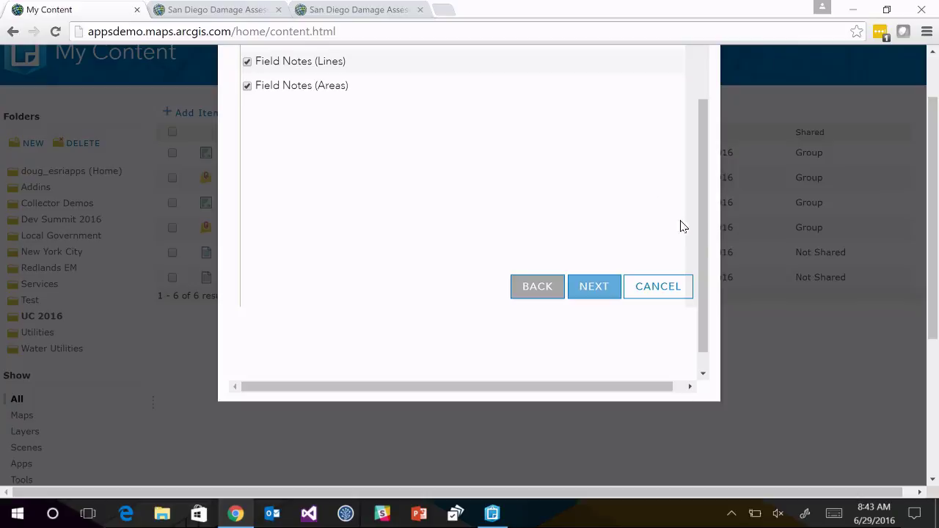
# - Keep the Points, Lines and Areas layers and frame the layer extent around San Diego
pyautogui.moveTo(701, 235); pyautogui.dragTo(695, 174)
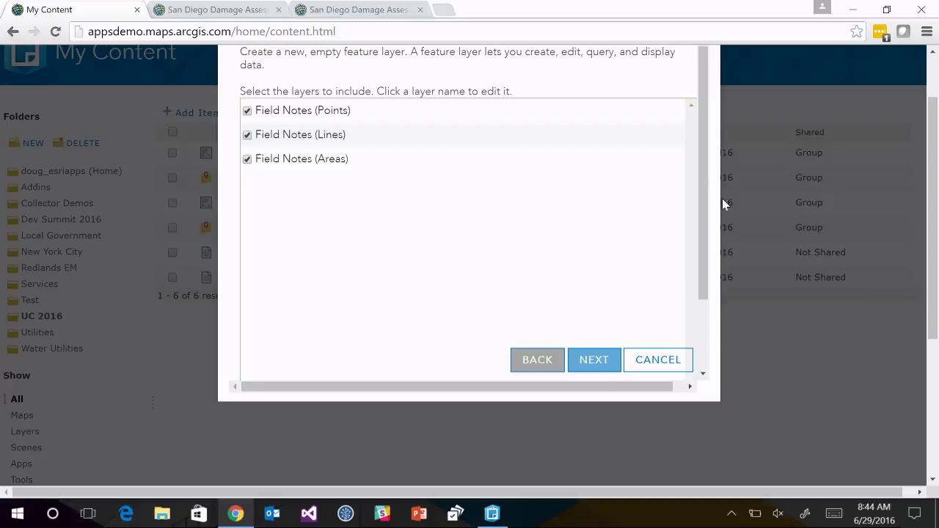
pyautogui.click(594, 361)
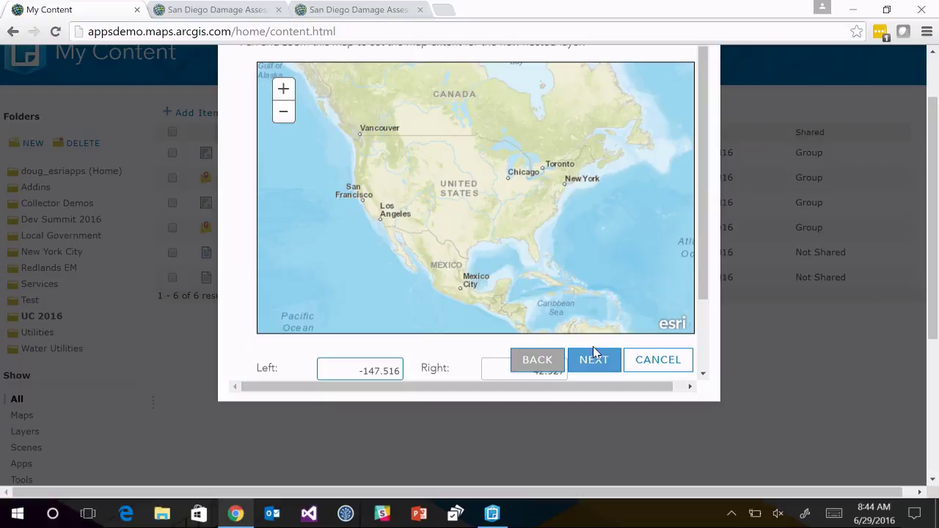
pyautogui.scroll(3, 350, 209)
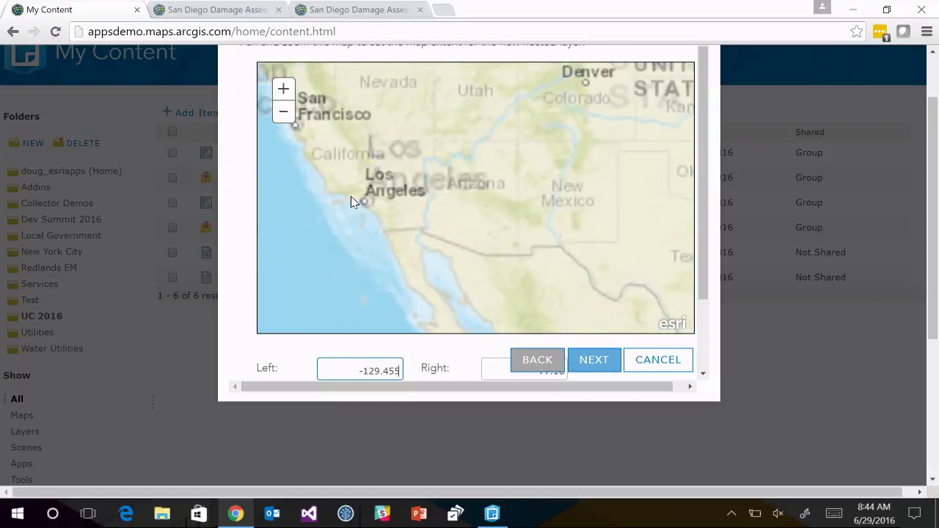
pyautogui.scroll(2, 349, 204)
pyautogui.scroll(2, 401, 248)
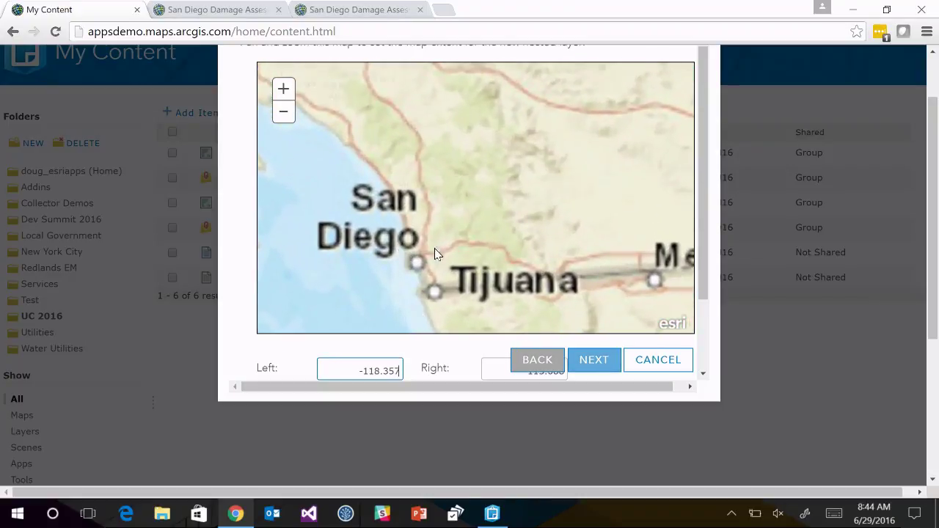
pyautogui.scroll(1, 466, 224)
pyautogui.moveTo(428, 197); pyautogui.dragTo(442, 212)
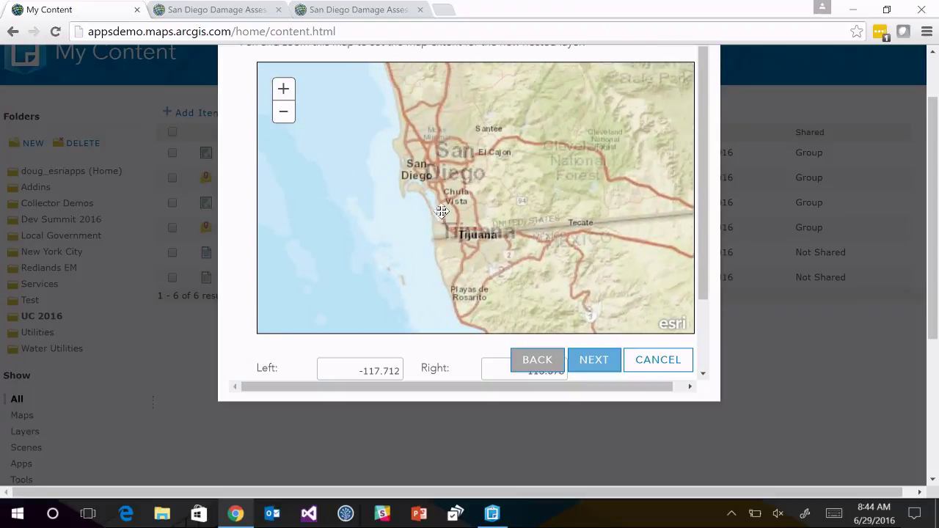
pyautogui.click(595, 359)
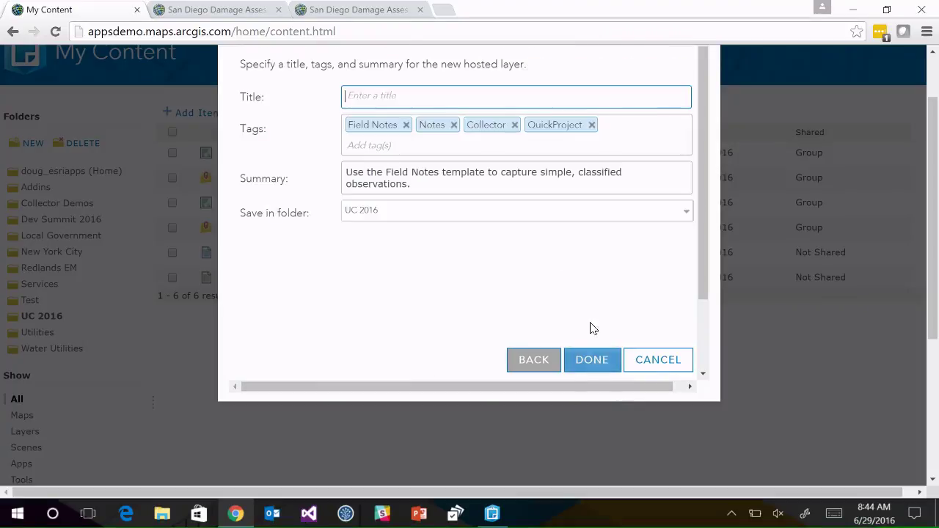
# - Title the layer 'Field Maps UC2', keep the prefilled tags and UC 2016 folder, and finish
pyautogui.write('Field Maps UC2')
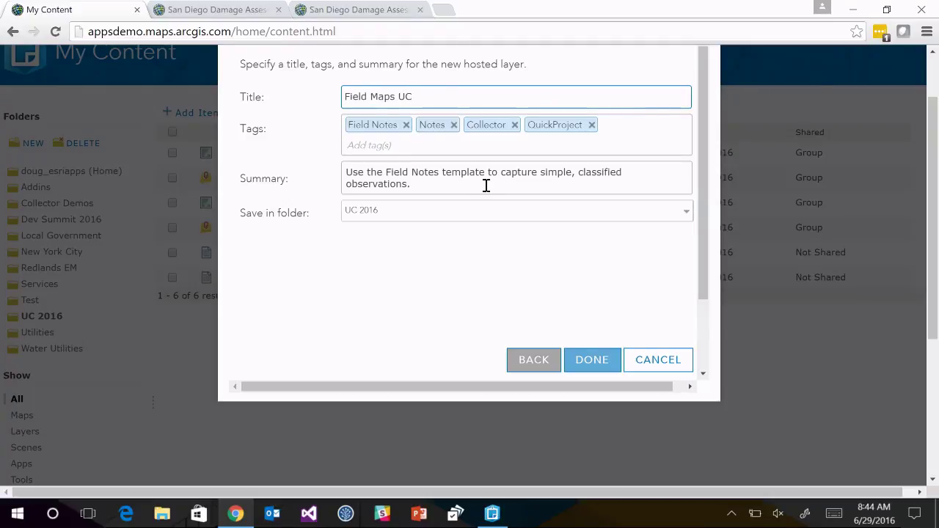
pyautogui.click(591, 369)
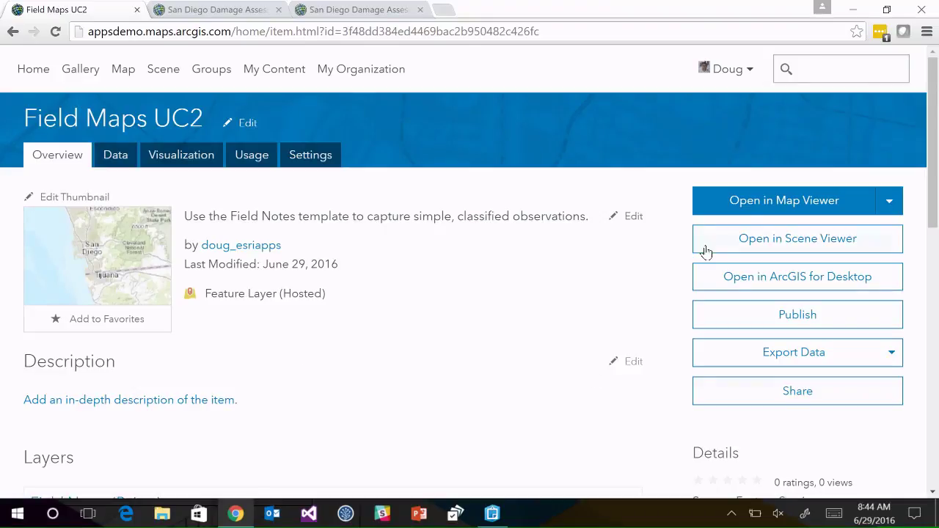
# - Add the Field Maps UC2 layer to a new map and zoom in on San Diego
pyautogui.click(888, 206)
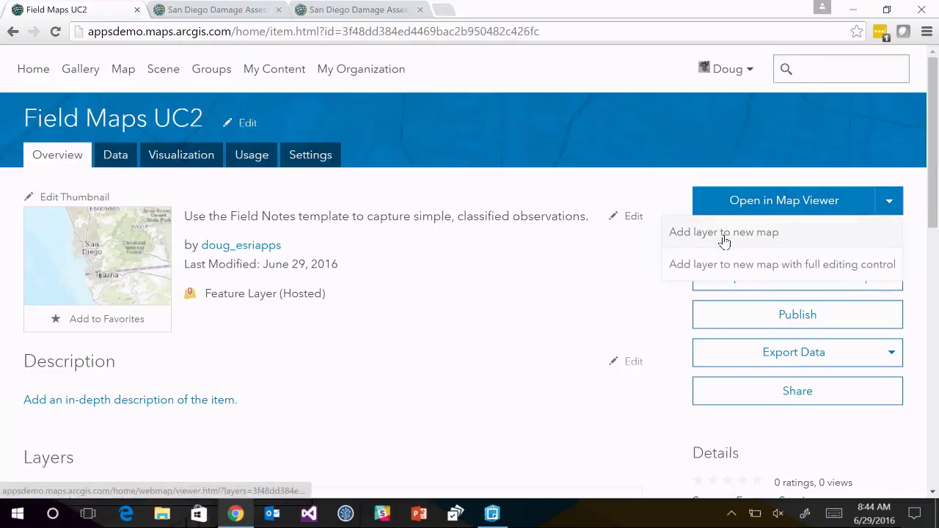
pyautogui.click(724, 233)
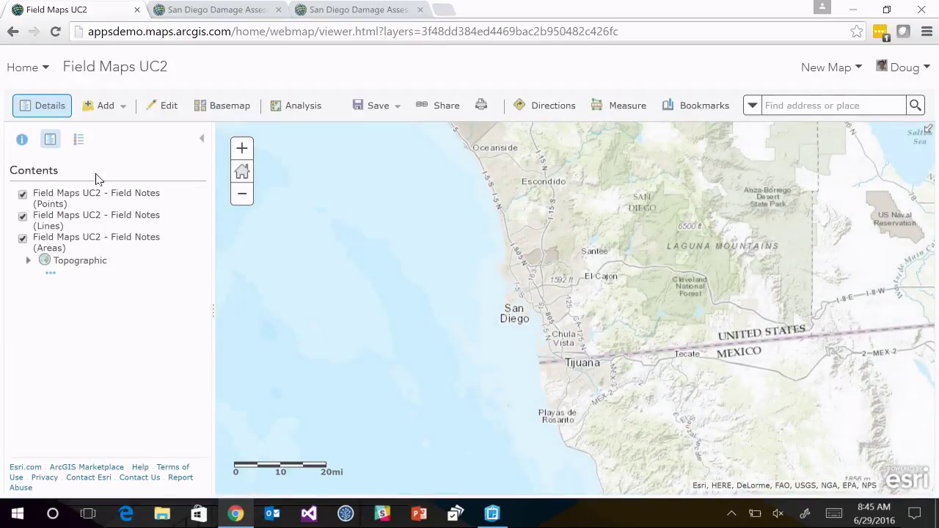
pyautogui.scroll(2, 524, 314)
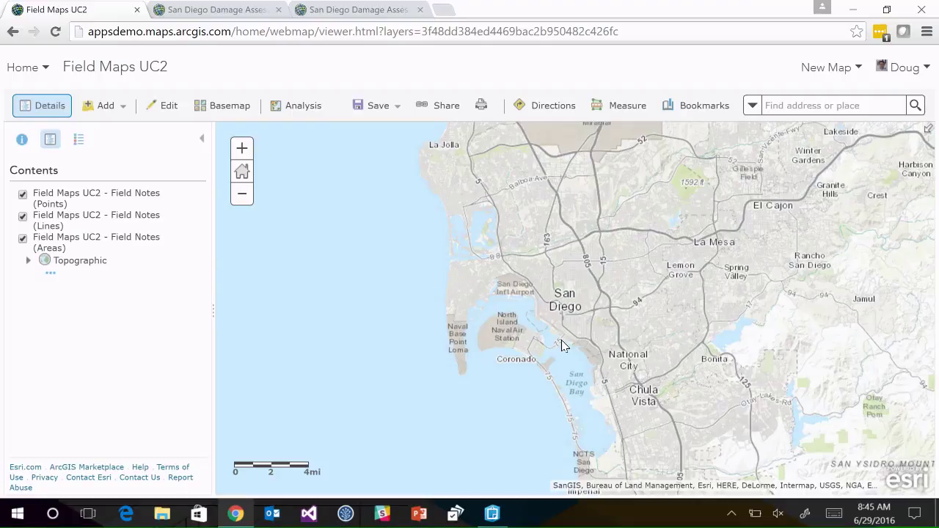
# - Bookmark the current convention center view as SDCC
pyautogui.click(677, 114)
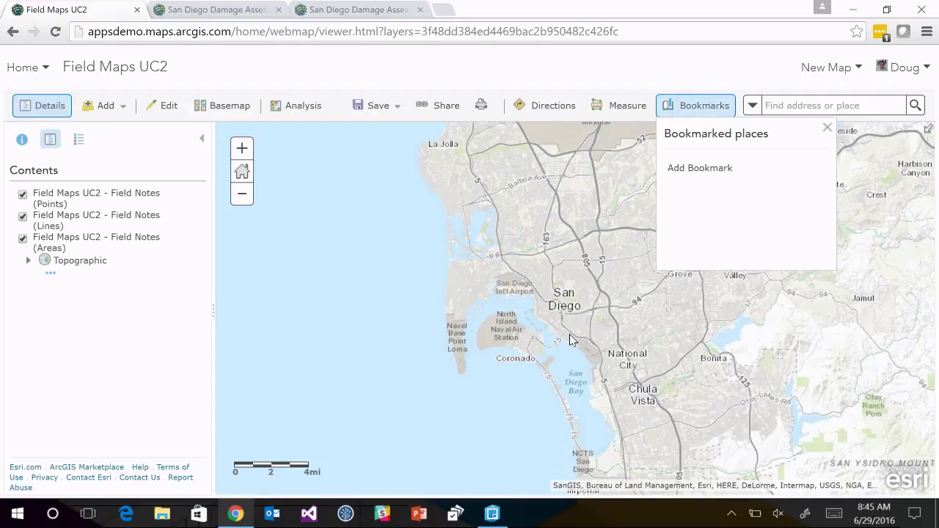
pyautogui.scroll(1, 566, 335)
pyautogui.scroll(3, 569, 332)
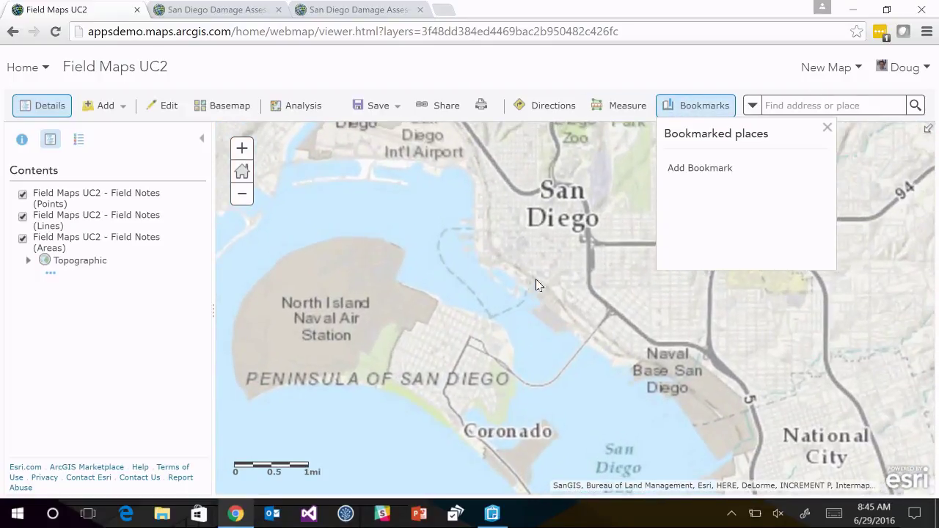
pyautogui.scroll(2, 572, 328)
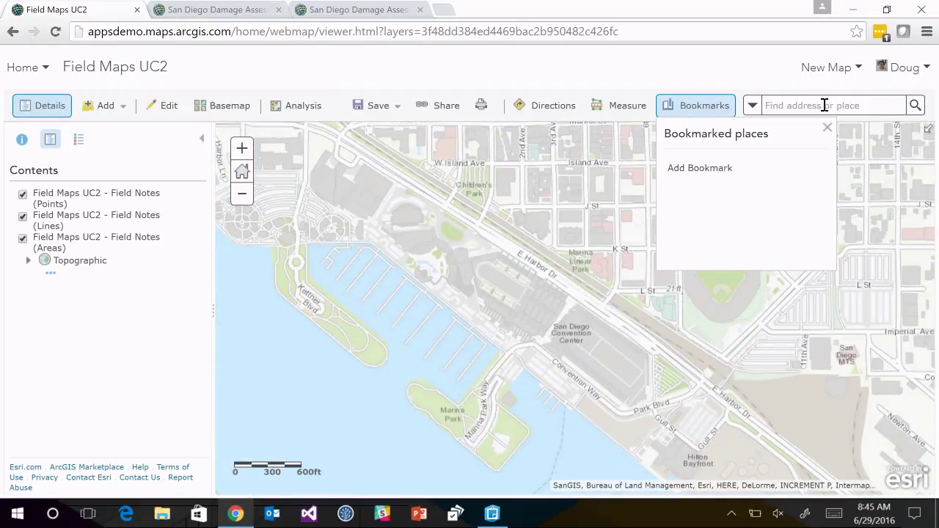
pyautogui.click(705, 170)
pyautogui.write('SDCC')
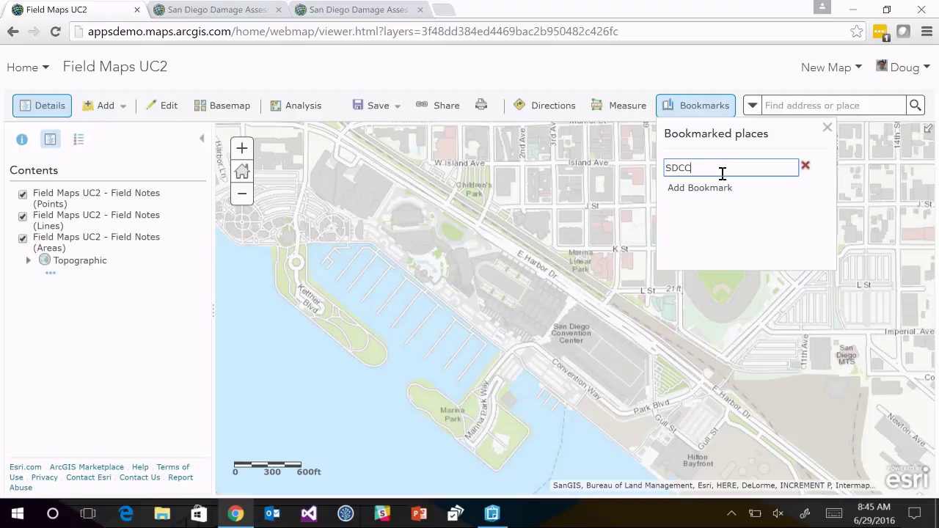
pyautogui.press('Return')
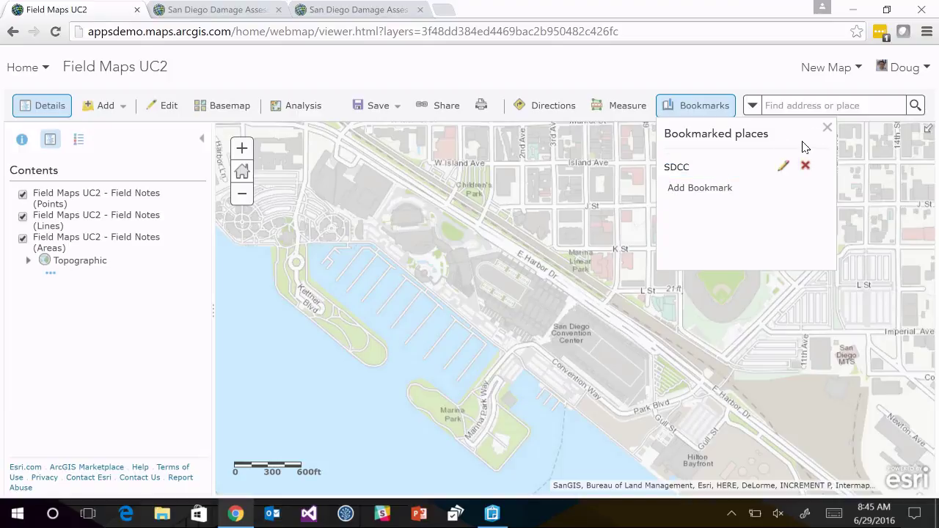
# - Switch the basemap to Streets and bring up the Points layer's options
pyautogui.click(827, 128)
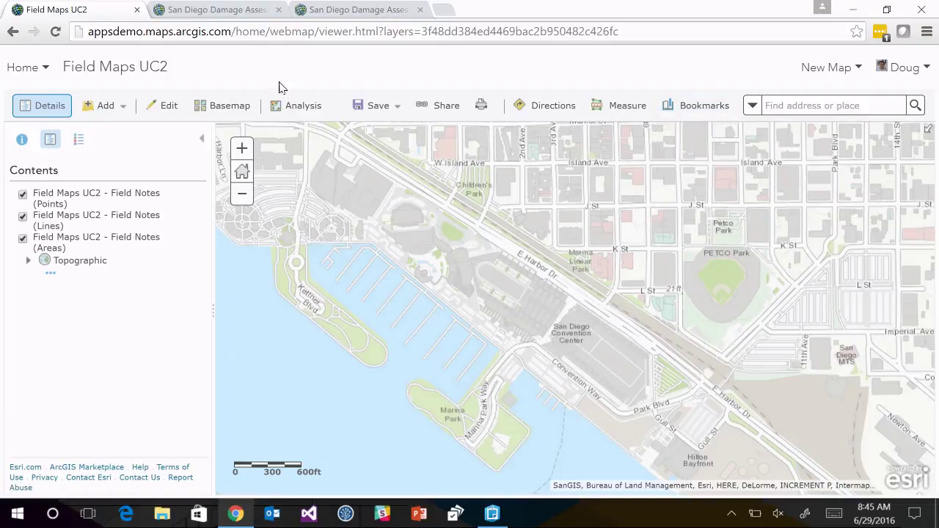
pyautogui.click(220, 108)
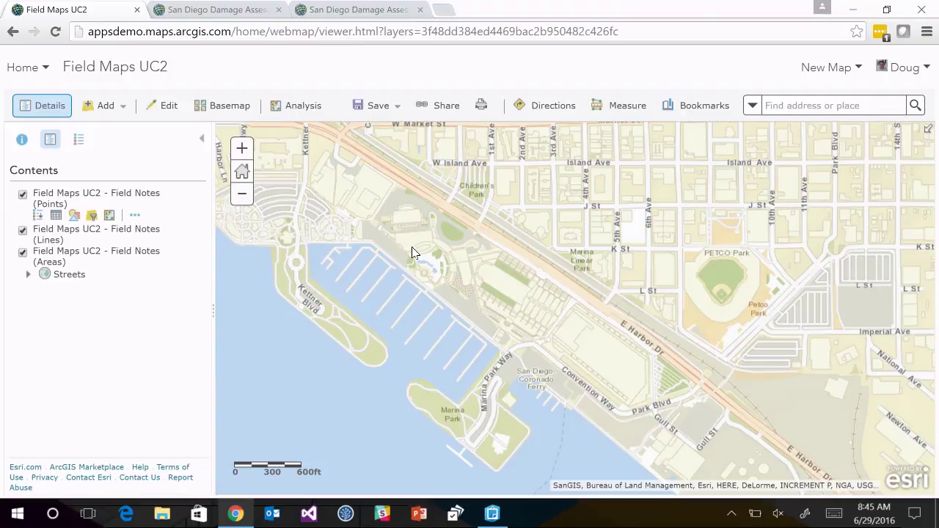
pyautogui.click(135, 219)
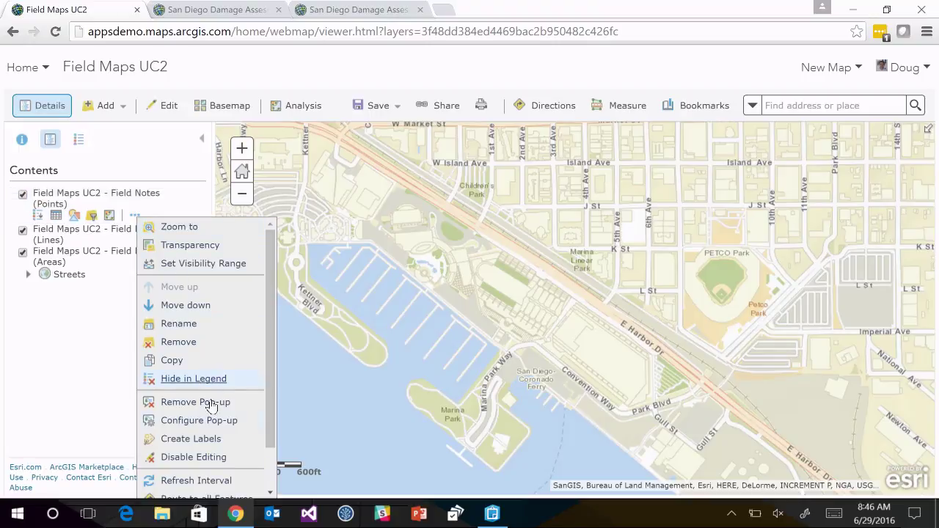
pyautogui.click(197, 421)
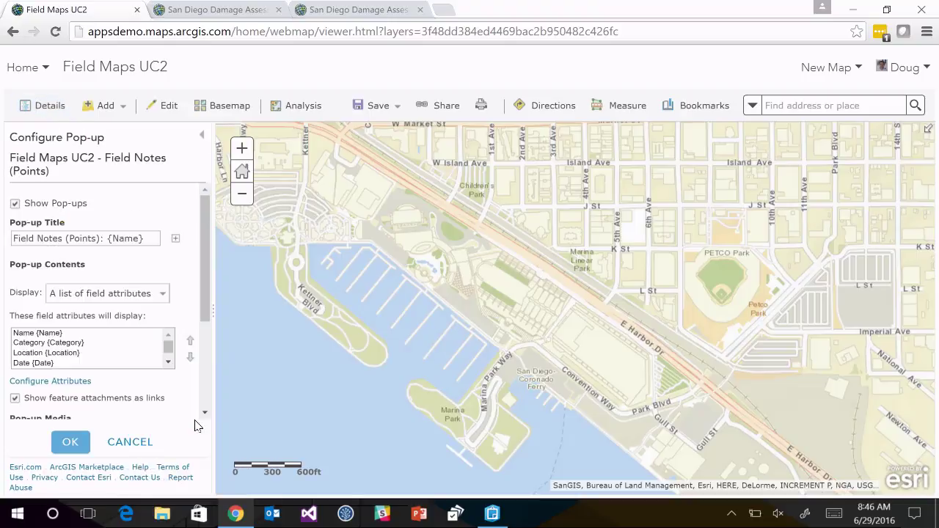
pyautogui.moveTo(204, 238); pyautogui.dragTo(199, 299)
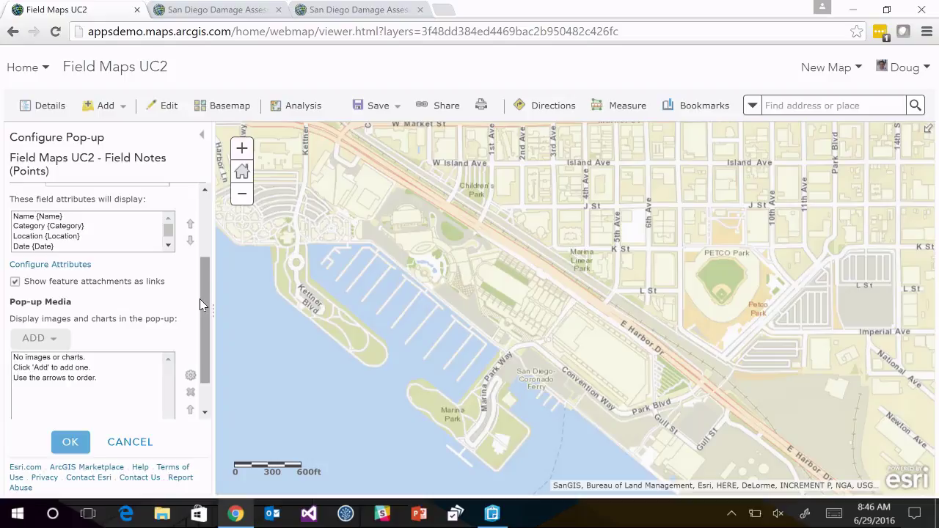
pyautogui.click(130, 442)
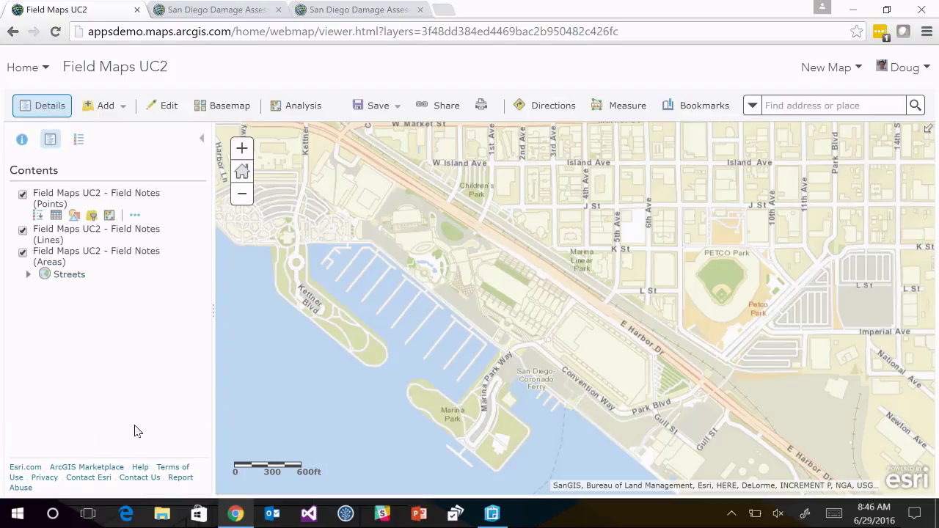
# - Save the map titled 'Field Notes UC2' with the tag UC into the UC 2016 folder
pyautogui.click(369, 109)
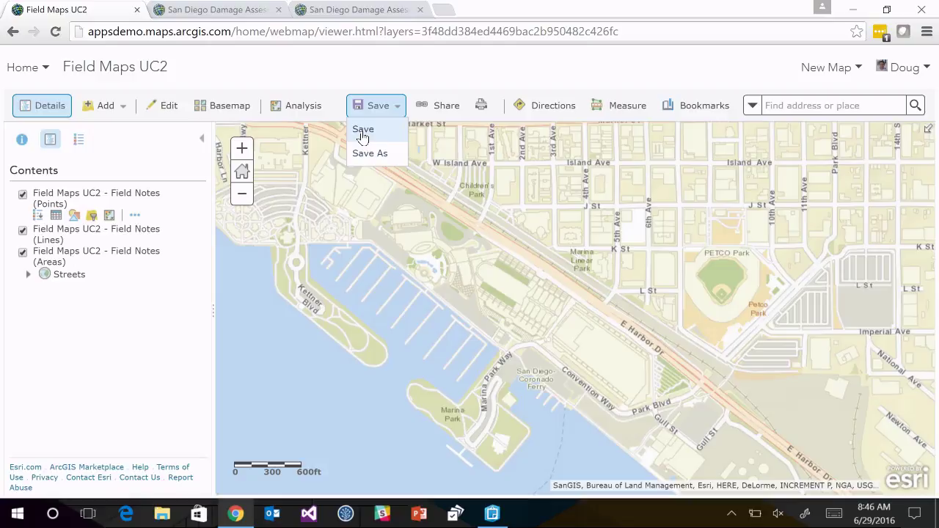
pyautogui.click(362, 132)
pyautogui.click(406, 241)
pyautogui.write('Field Notes UC2')
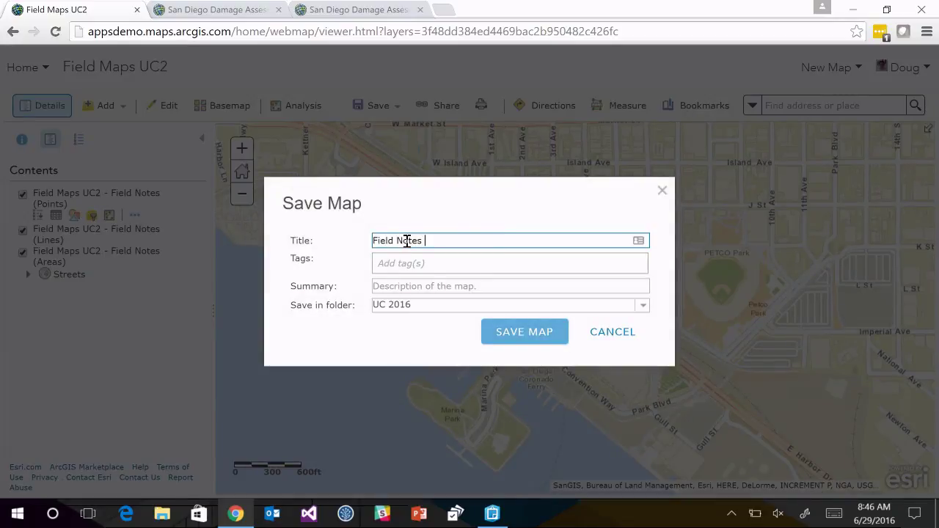
pyautogui.click(443, 268)
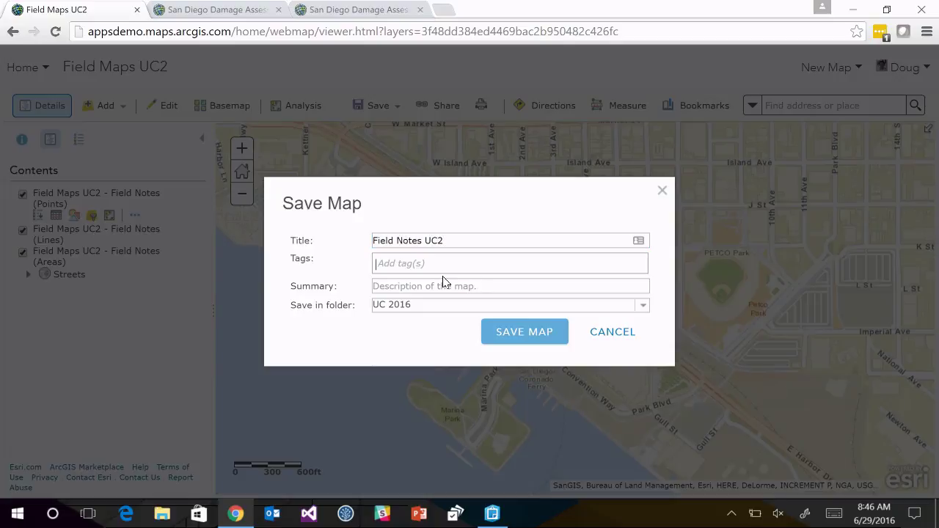
pyautogui.write('UC')
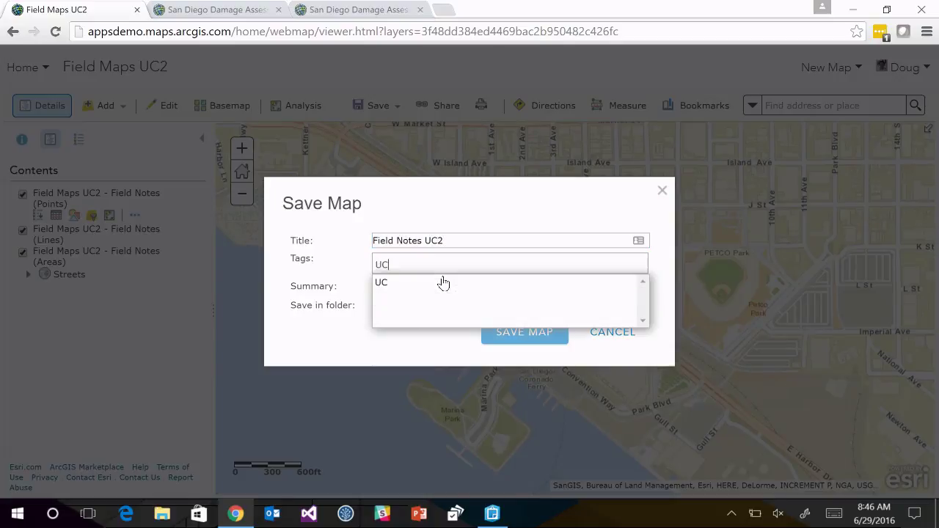
pyautogui.click(426, 286)
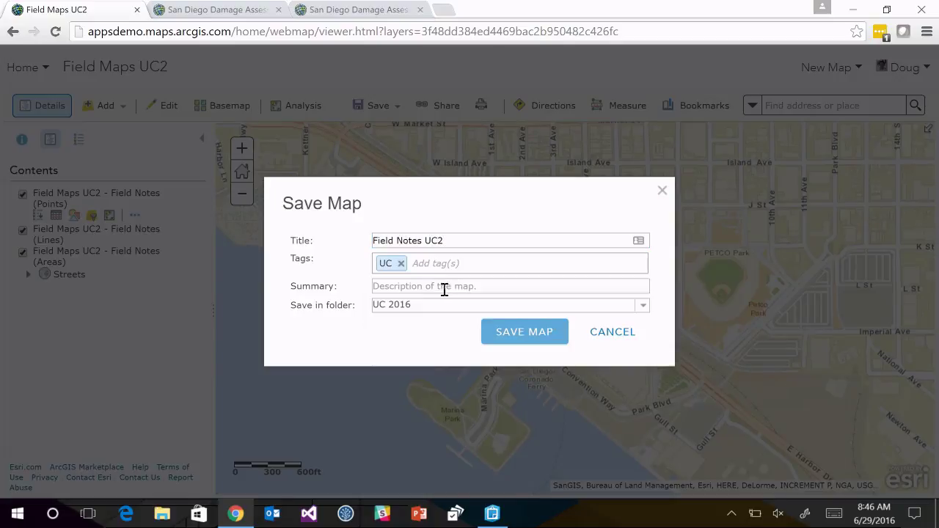
pyautogui.click(522, 335)
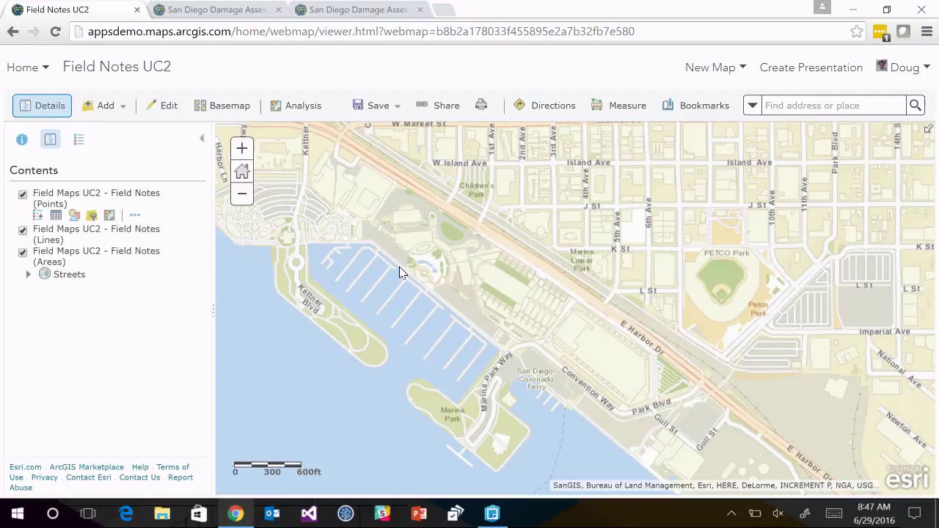
# - Share Field Notes UC2 with the UC 2016 group, accepting the layer sharing warning
pyautogui.click(444, 109)
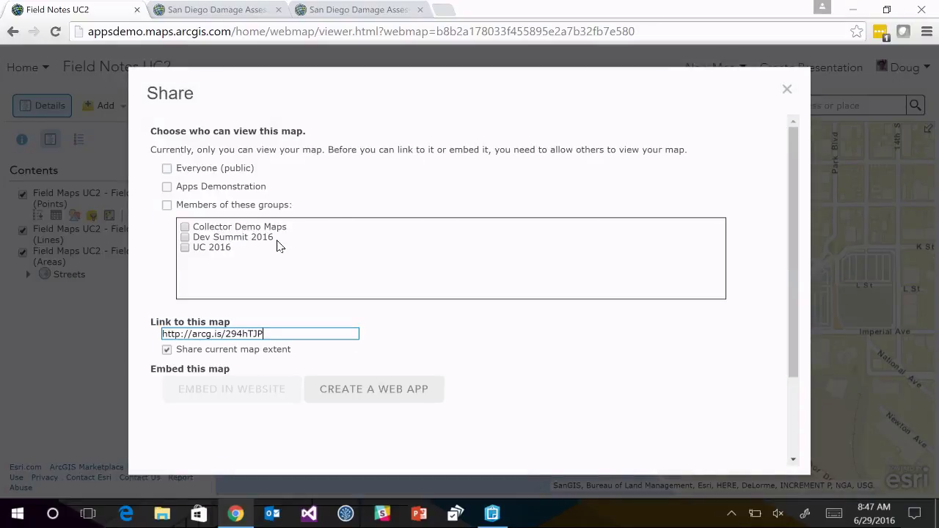
pyautogui.click(185, 249)
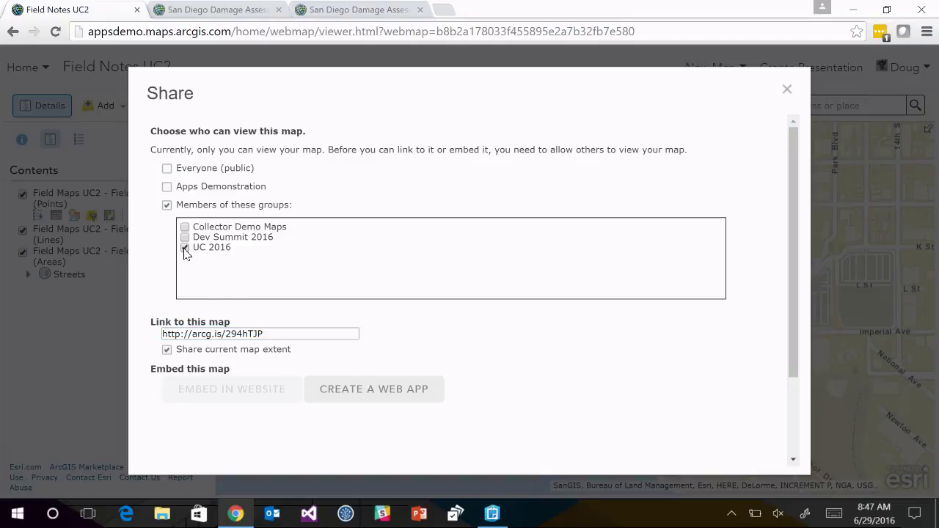
pyautogui.scroll(-2, 367, 278)
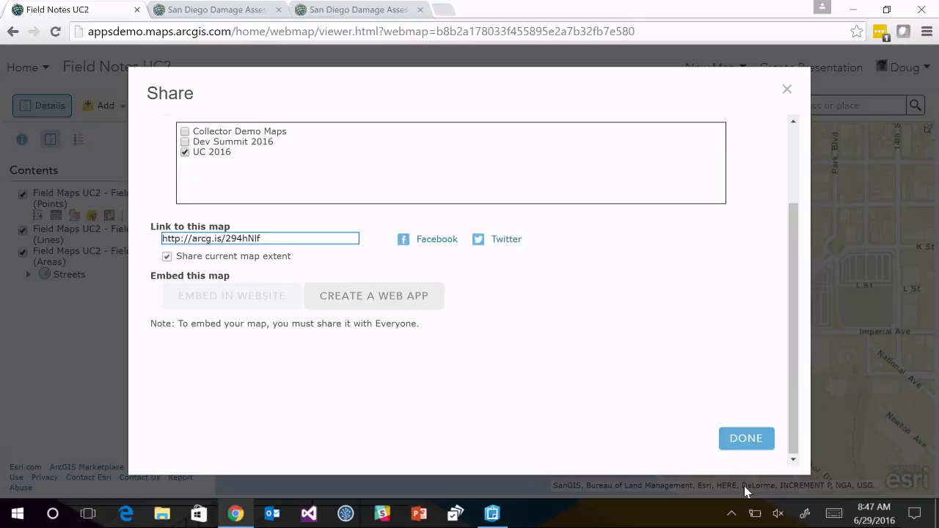
pyautogui.click(742, 438)
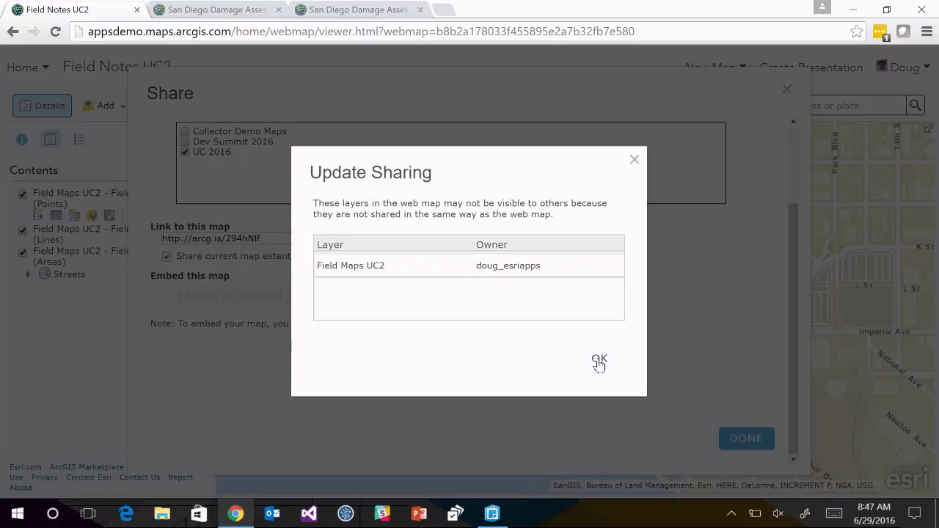
pyautogui.click(599, 362)
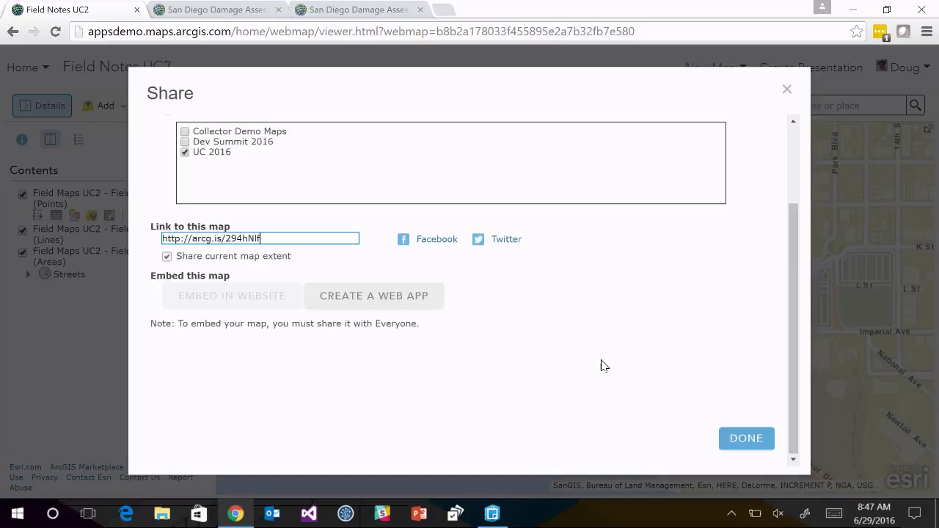
pyautogui.click(743, 443)
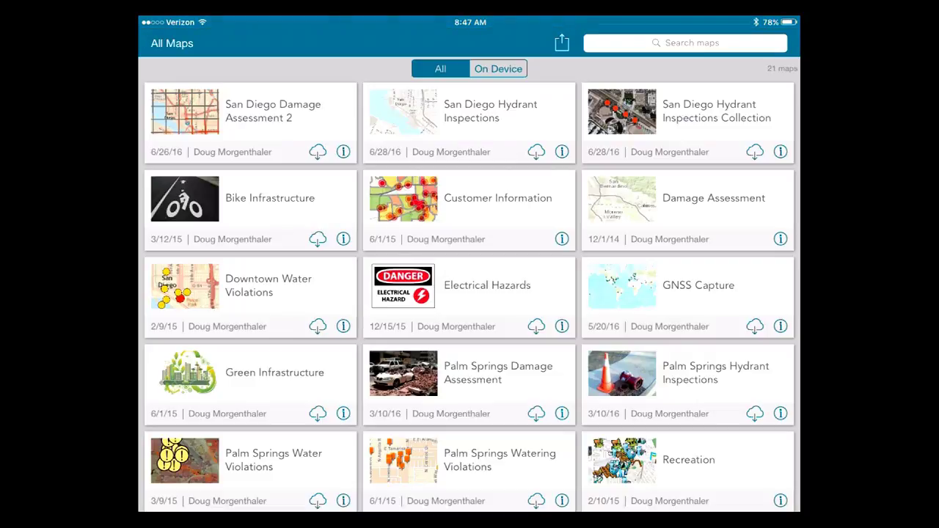
# - Refresh the All Maps gallery to 22 maps and open the Field Notes UC2 map
pyautogui.moveTo(469, 220); pyautogui.dragTo(469, 345)
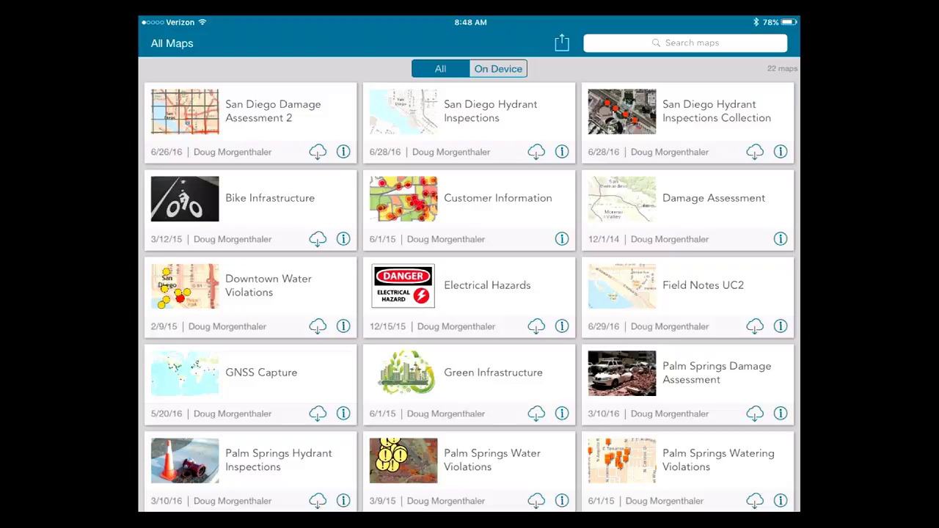
pyautogui.click(487, 285)
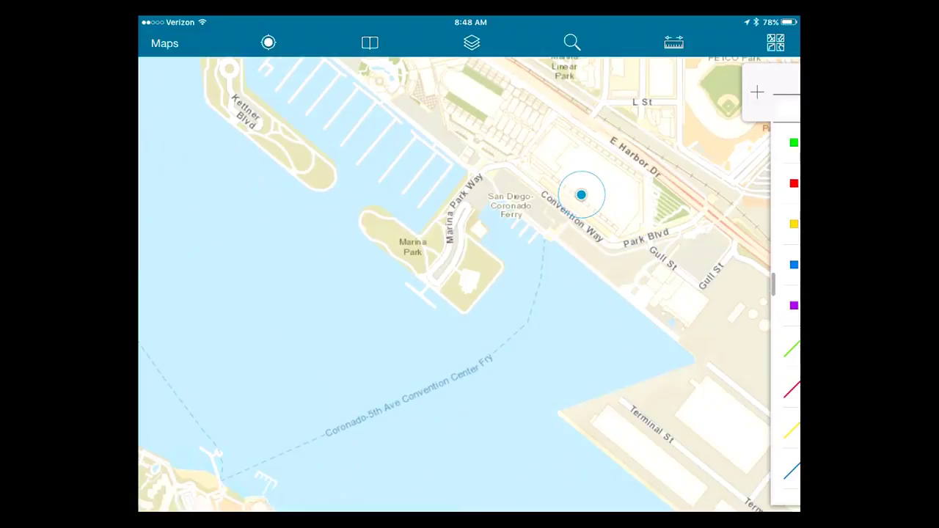
# - Zoom to the current location by the Convention Center and start a Category 1 point
pyautogui.moveTo(440, 256); pyautogui.dragTo(372, 371)
pyautogui.scroll(5, 484, 278)
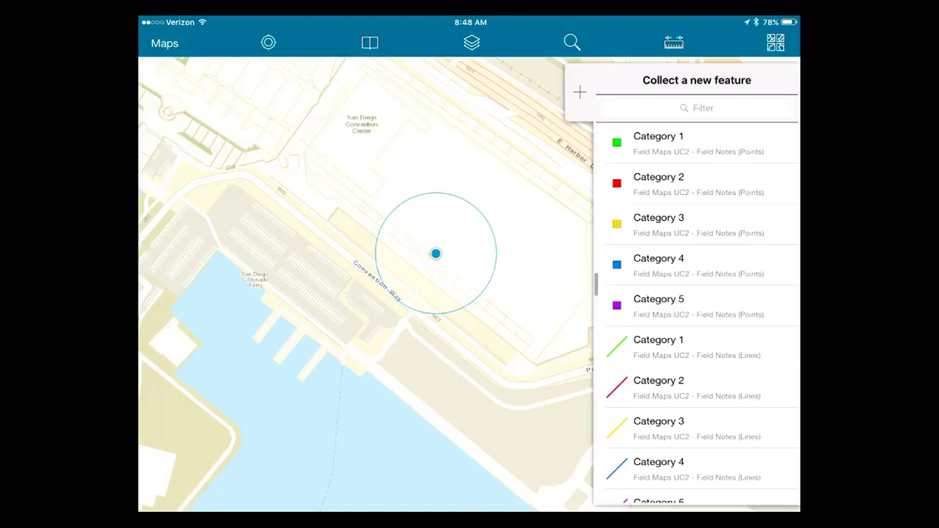
pyautogui.scroll(-5, 697, 293)
pyautogui.scroll(7, 697, 294)
pyautogui.click(658, 142)
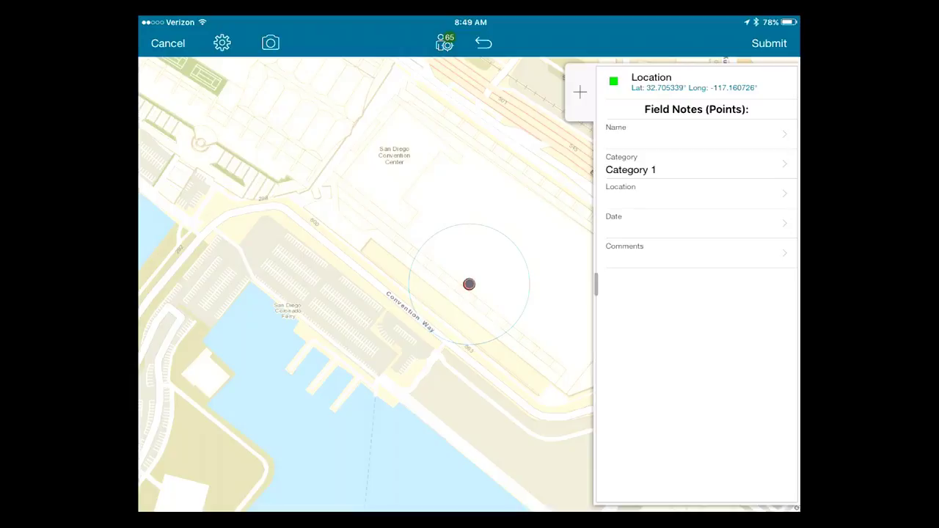
# - Place the point at the GPS location and name it Hydrant
pyautogui.click(431, 246)
pyautogui.click(444, 42)
pyautogui.click(696, 132)
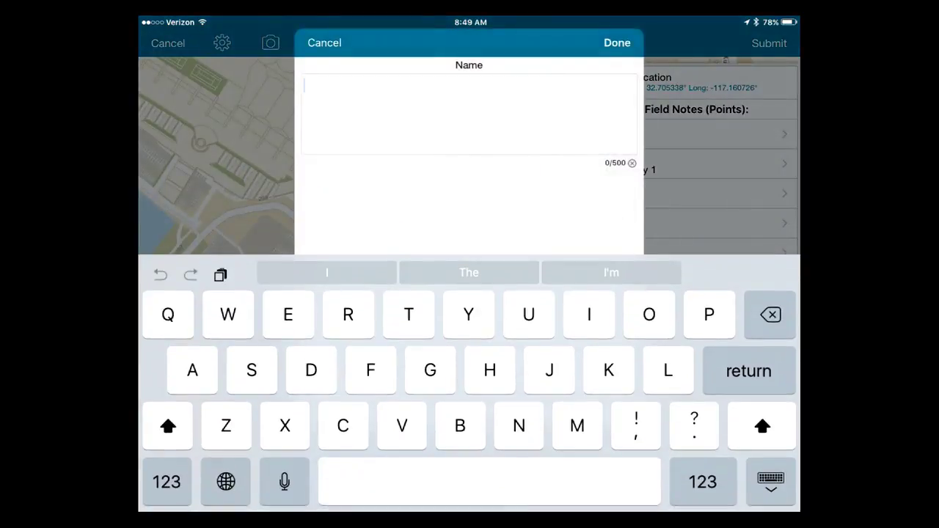
pyautogui.write('Hy')
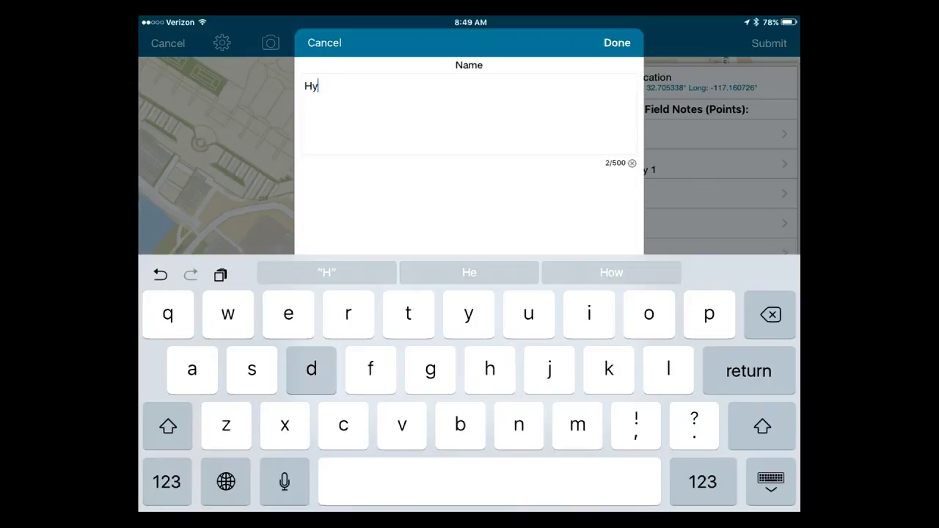
pyautogui.write('drant')
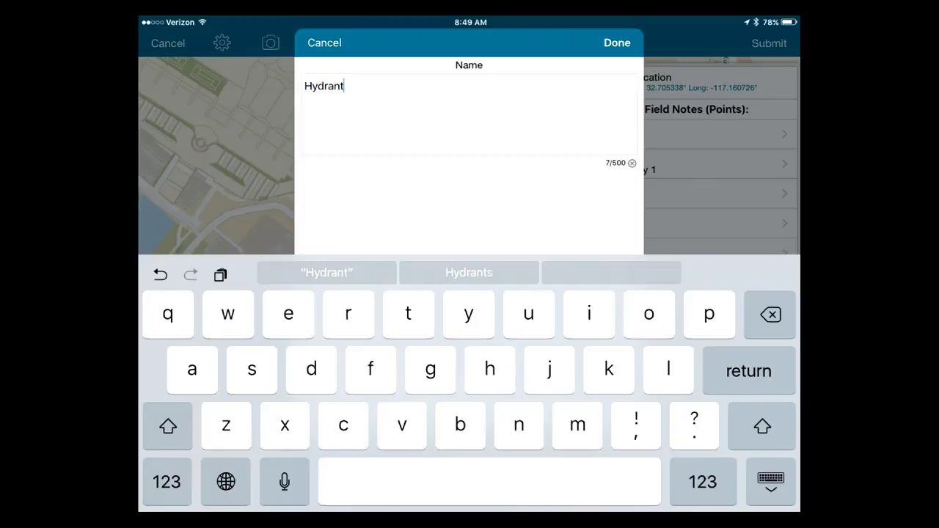
pyautogui.click(617, 43)
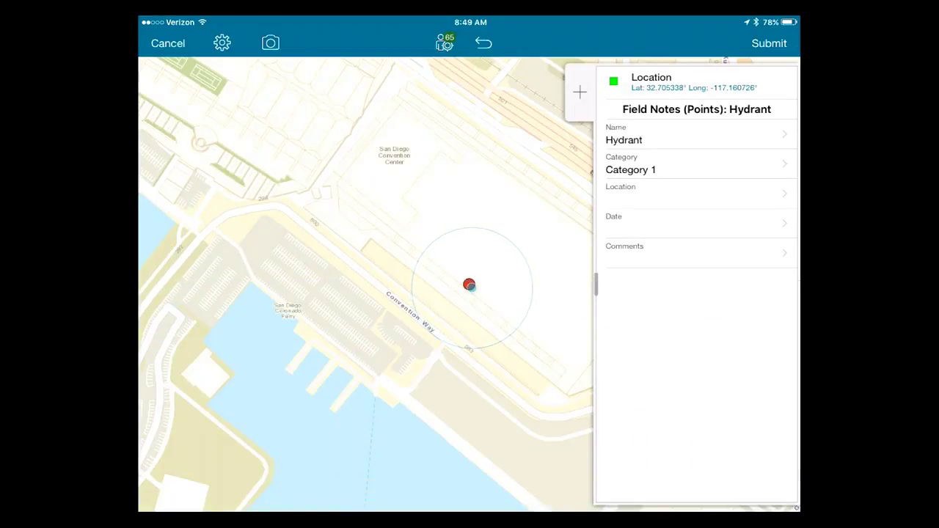
# - Set the point's date to June 29, 2016 and submit it
pyautogui.click(690, 165)
pyautogui.click(694, 223)
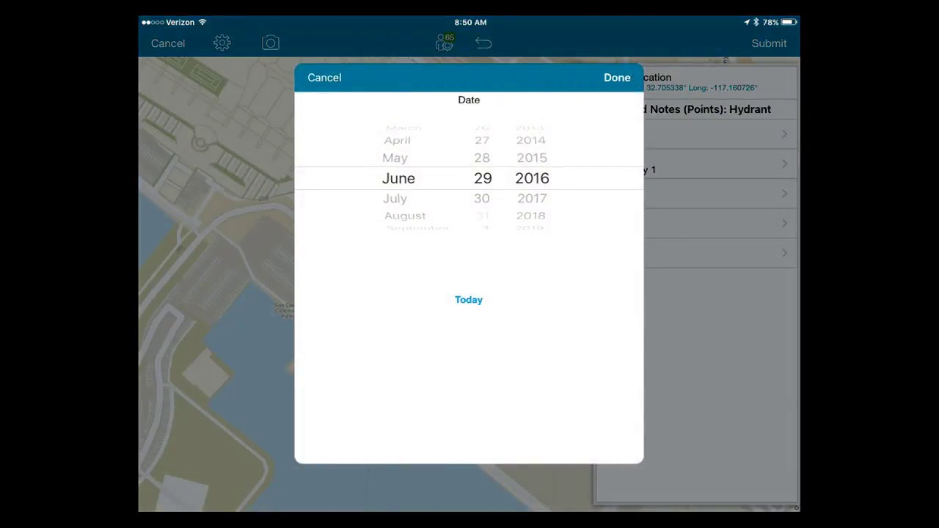
pyautogui.click(617, 77)
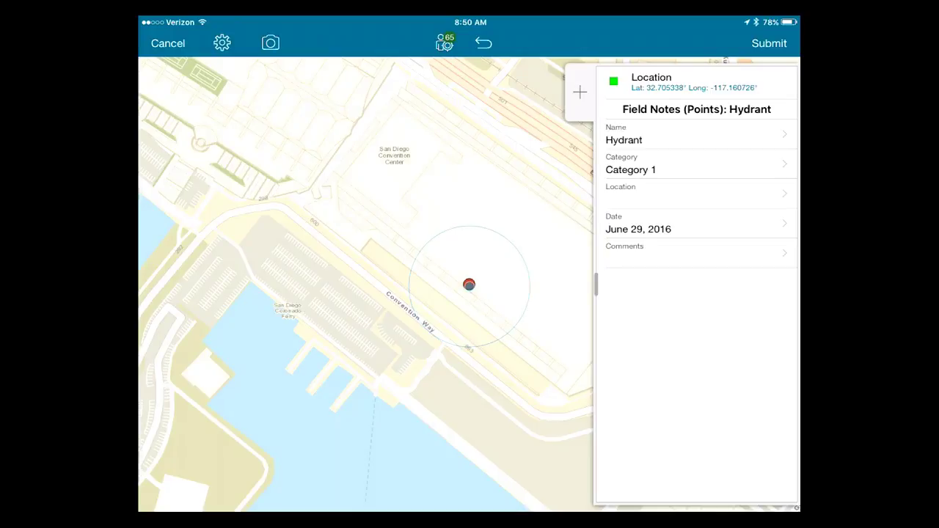
pyautogui.click(769, 44)
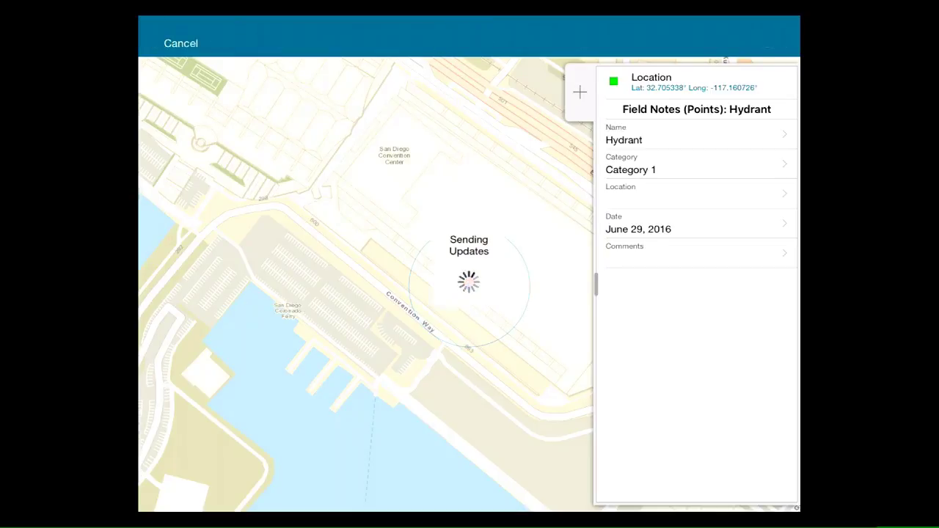
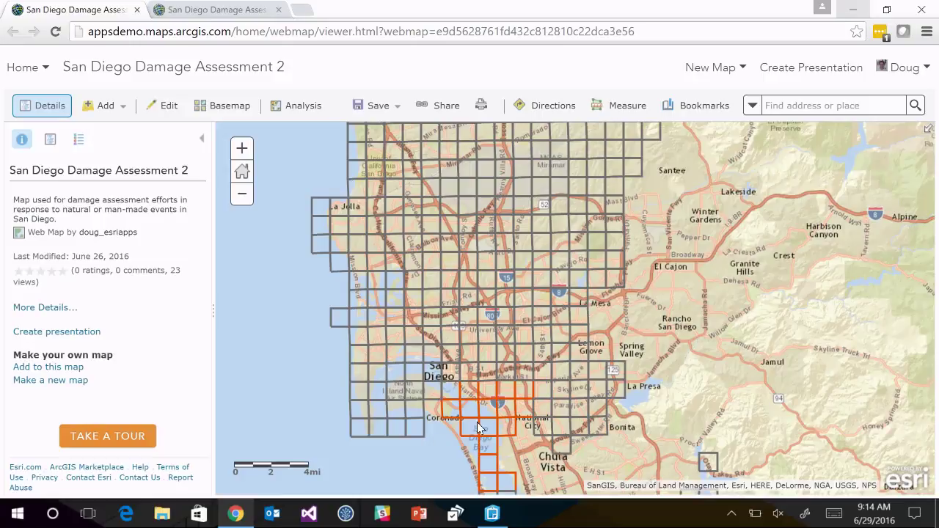
# - Zoom in on downtown San Diego's markers, then switch to the San Diego Damage Assessment 2 item page
pyautogui.scroll(1, 484, 419)
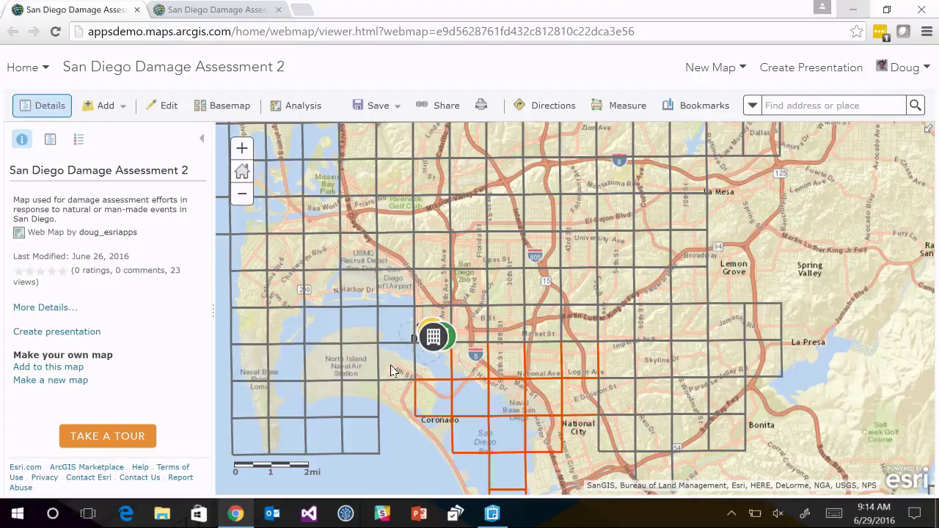
pyautogui.scroll(1, 434, 335)
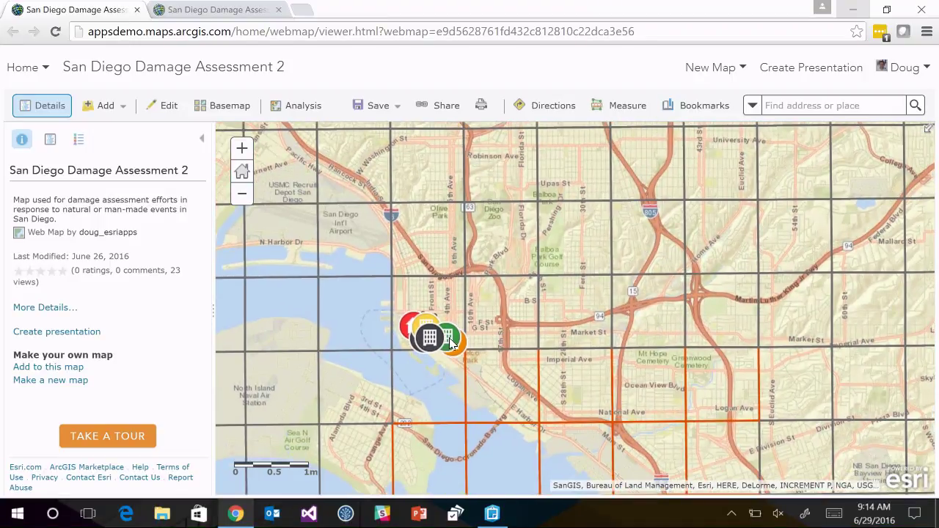
pyautogui.scroll(1, 434, 341)
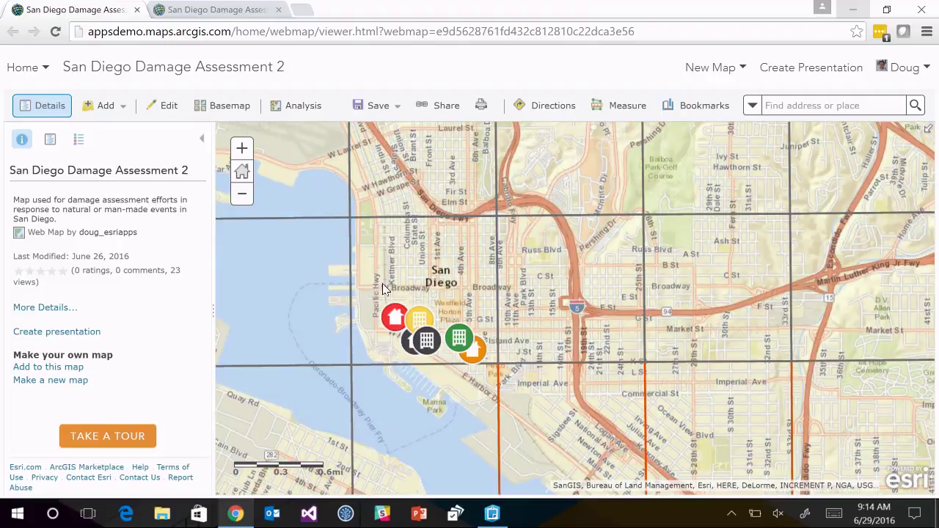
pyautogui.click(201, 12)
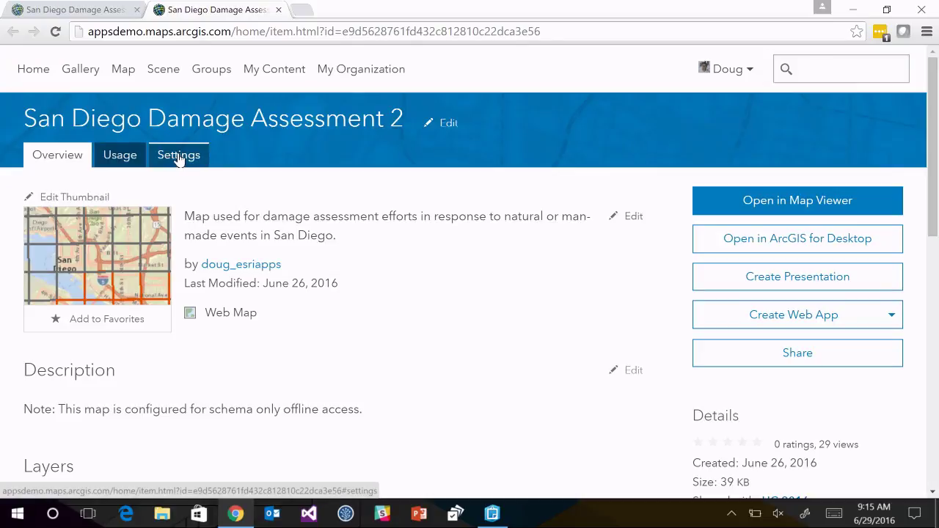
# - Open the map item's Settings and bring Web Map Settings, with offline mode enabled, into view
pyautogui.click(180, 161)
pyautogui.scroll(-3, 321, 274)
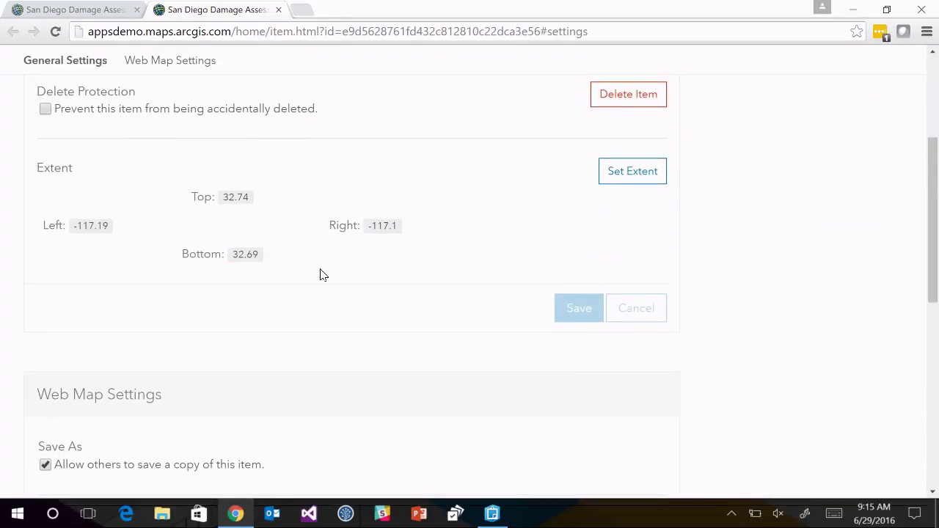
pyautogui.scroll(-2, 327, 277)
pyautogui.scroll(-3, 327, 278)
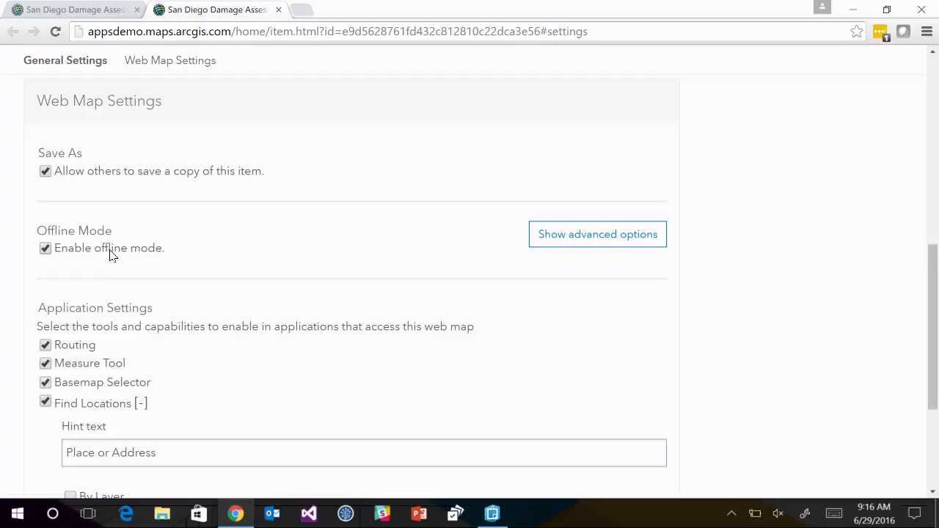
# - Review the Advanced Offline Options for editable and read-only layers and accept them, leaving Features and Attachments unchecked
pyautogui.click(583, 241)
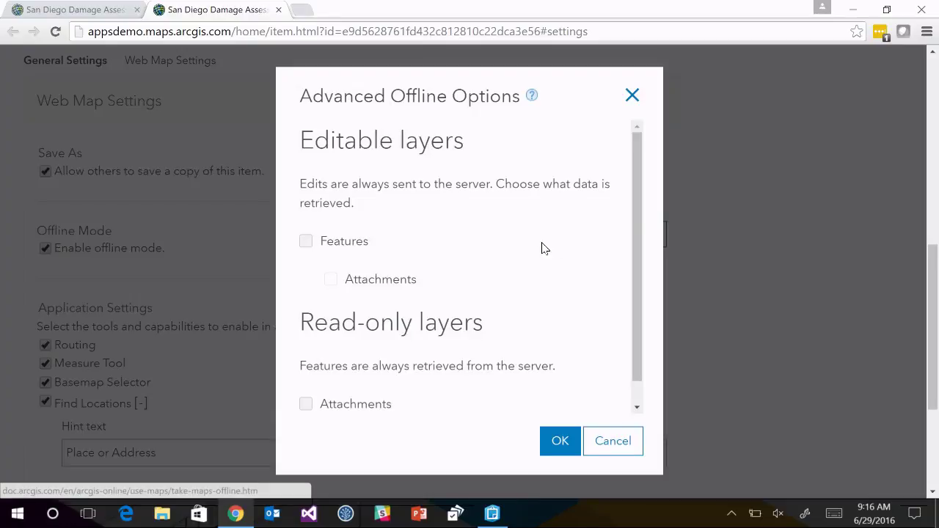
pyautogui.scroll(-1, 639, 231)
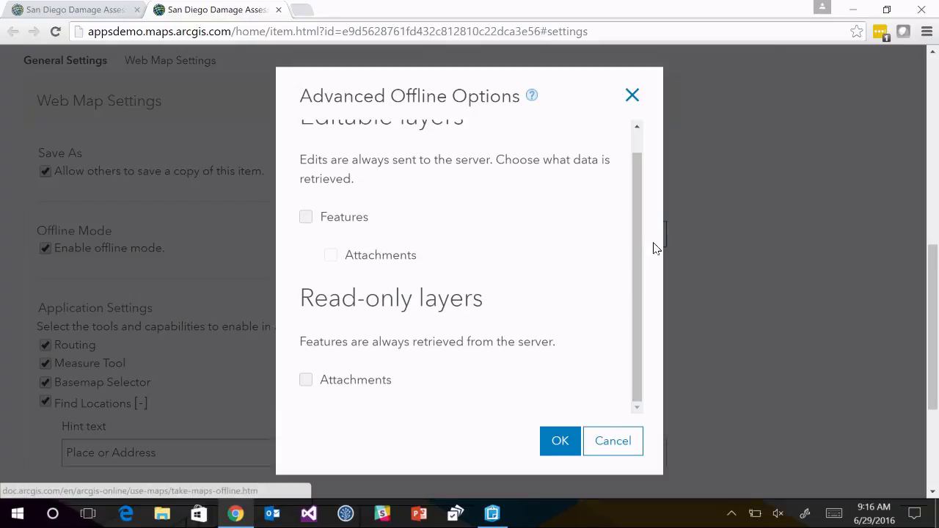
pyautogui.scroll(1, 641, 242)
pyautogui.scroll(-1, 630, 221)
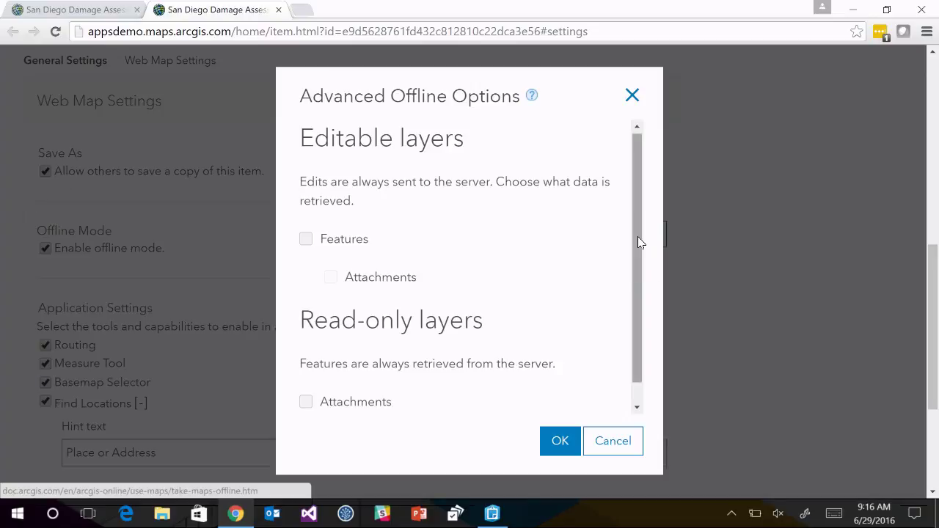
pyautogui.scroll(-1, 639, 242)
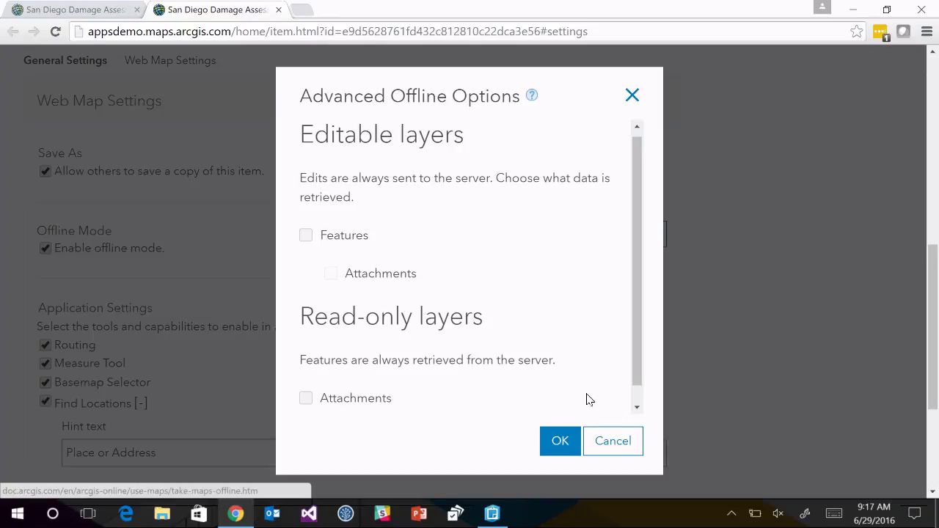
pyautogui.click(614, 443)
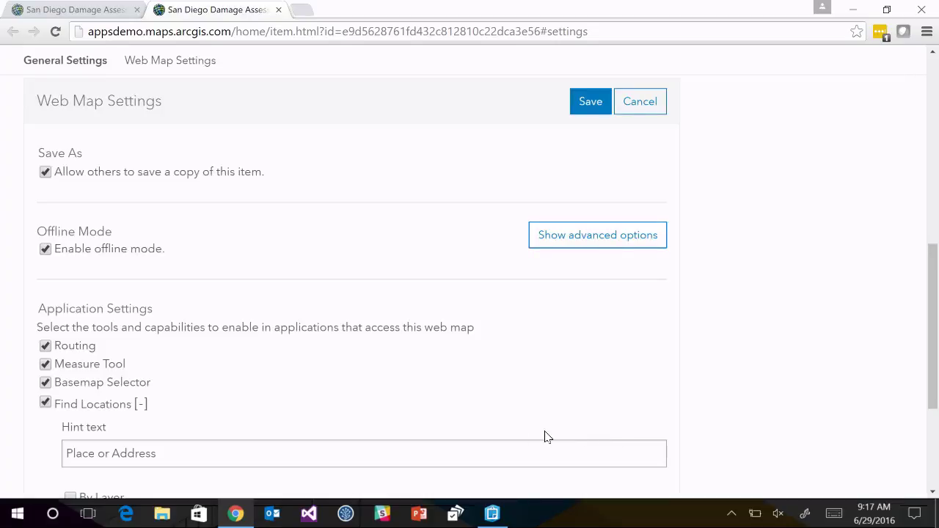
# - Turn on Windows tablet mode from the Action Center
pyautogui.moveTo(493, 518)
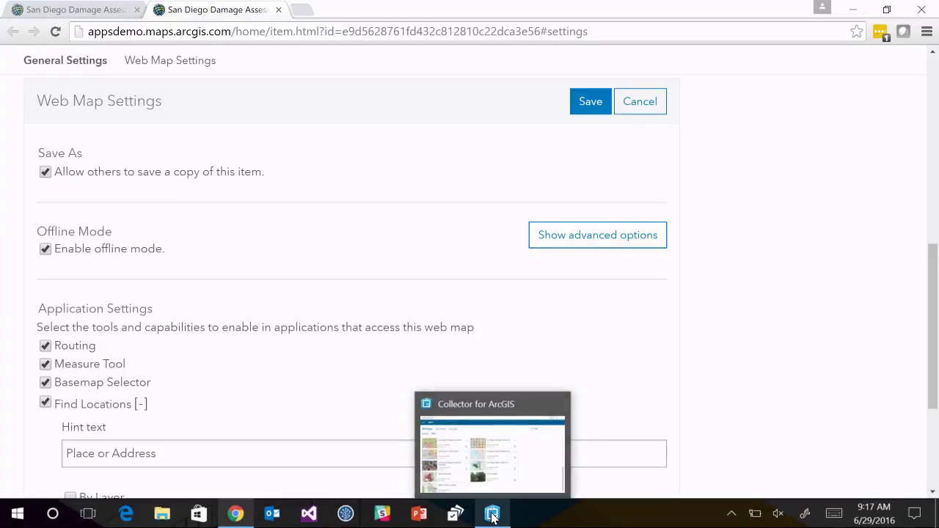
pyautogui.click(914, 514)
pyautogui.click(708, 332)
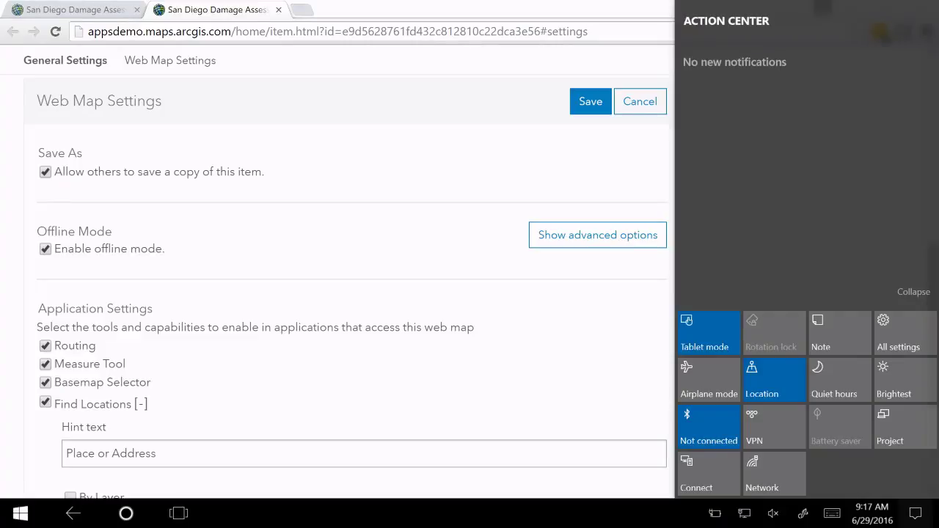
pyautogui.click(915, 513)
# - Bring Collector full screen on All Maps, starting then cancelling the Damage Assessment 2 download
pyautogui.click(672, 257)
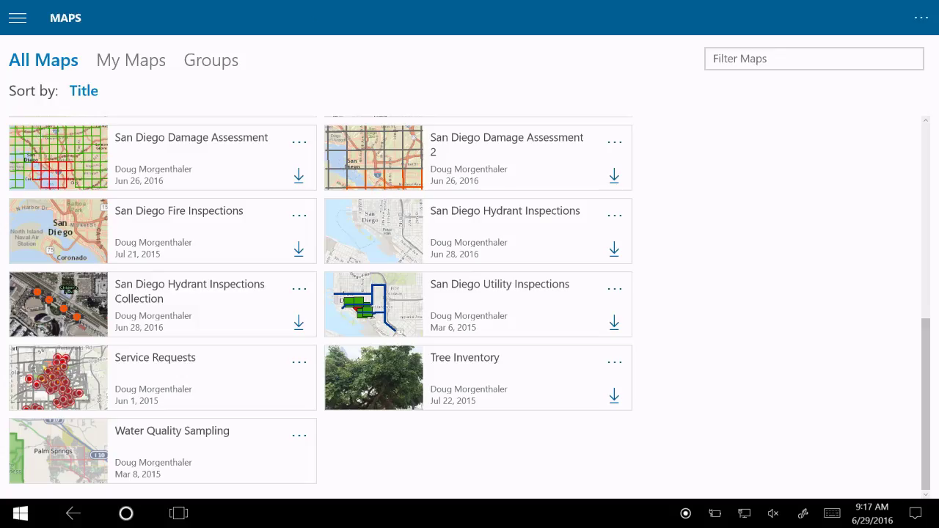
pyautogui.moveTo(705, 206); pyautogui.dragTo(699, 277)
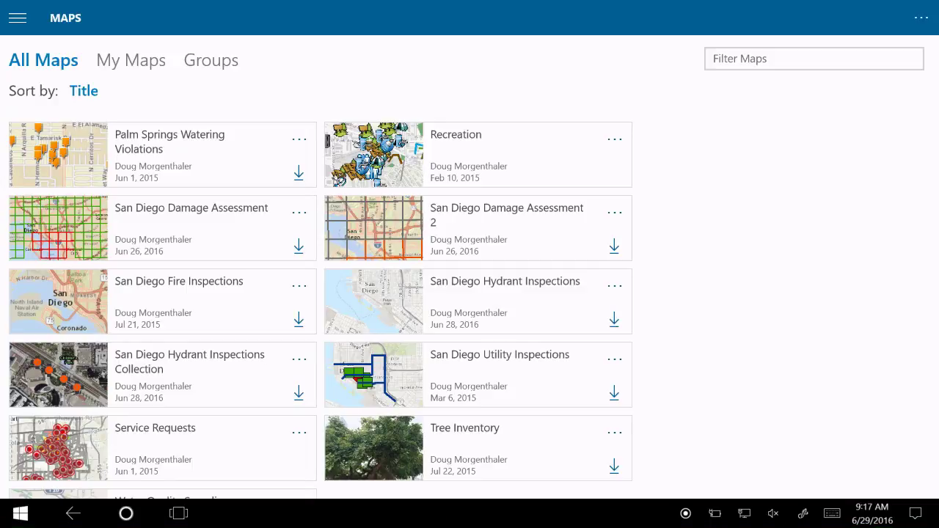
pyautogui.click(614, 245)
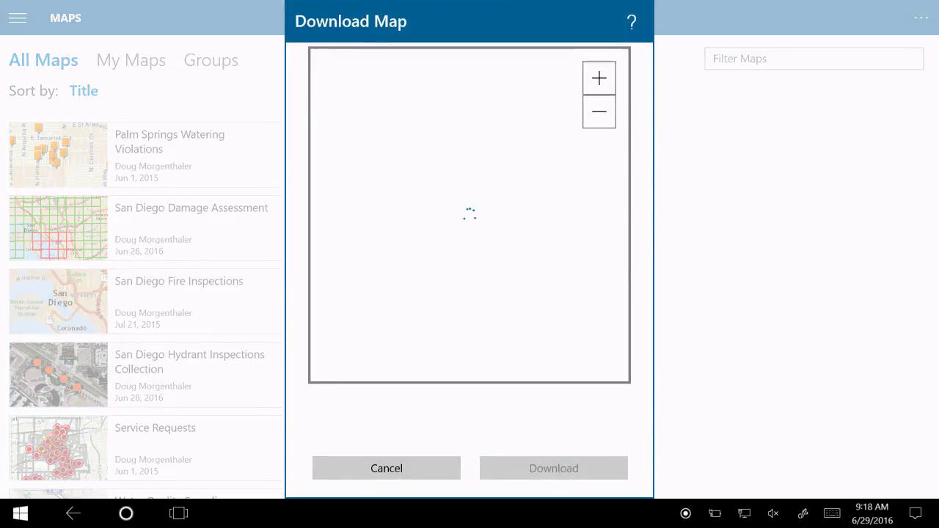
pyautogui.click(387, 468)
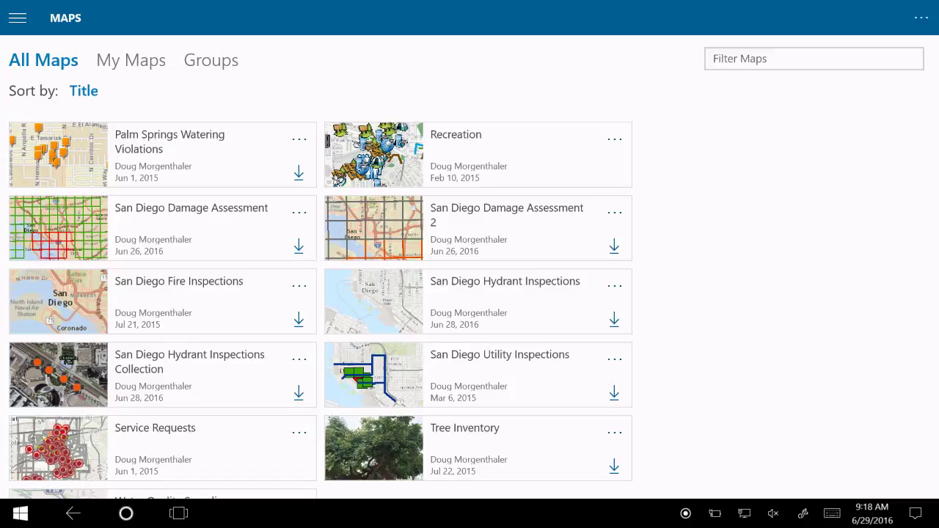
pyautogui.click(18, 17)
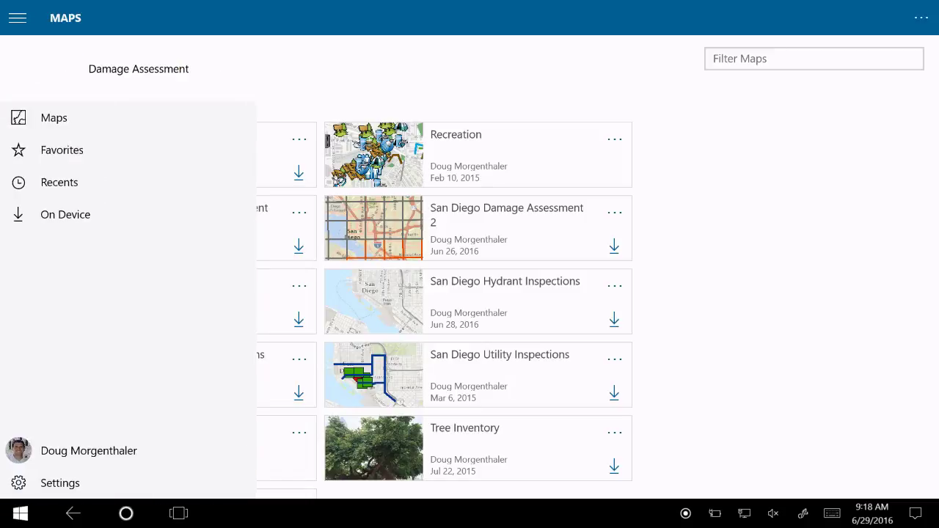
# - Add San Diego Imagery from UC 2016 > Collector - Introduction as an on-device basemap
pyautogui.click(65, 215)
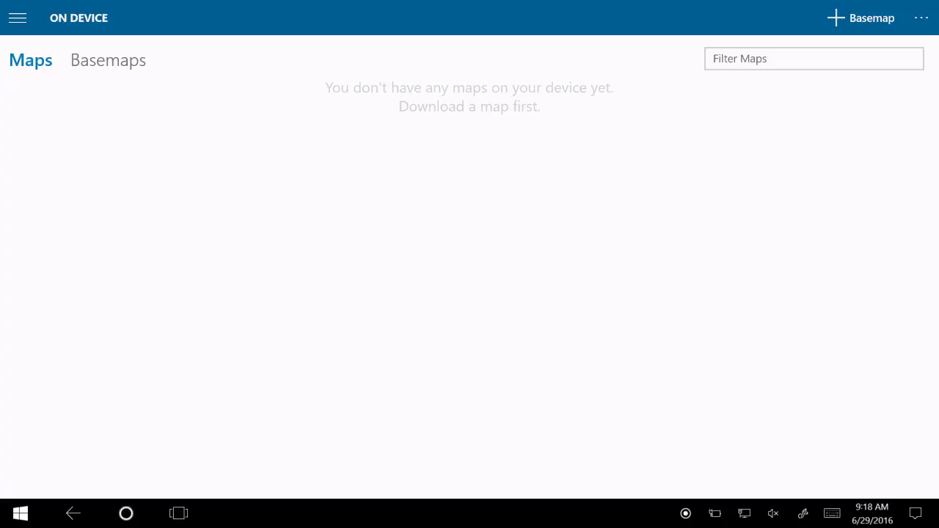
pyautogui.click(855, 17)
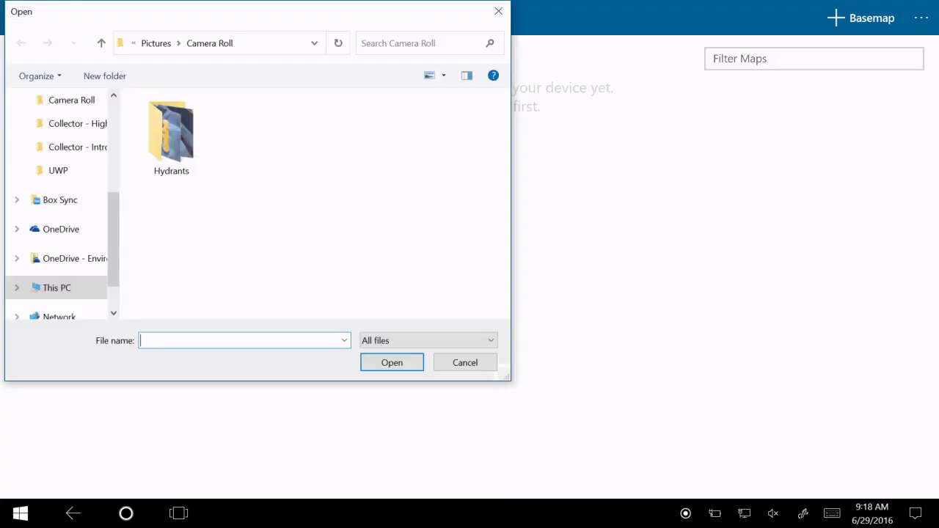
pyautogui.moveTo(56, 173); pyautogui.dragTo(57, 266)
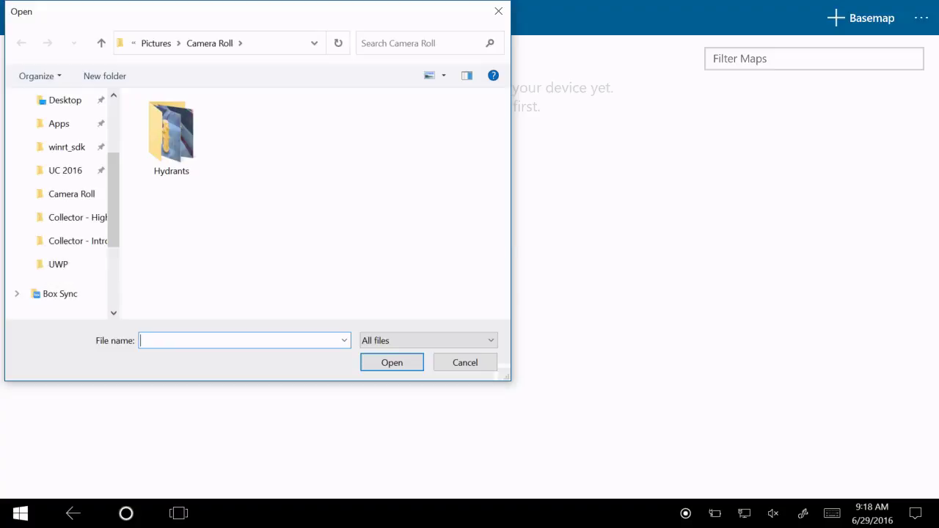
pyautogui.click(58, 170)
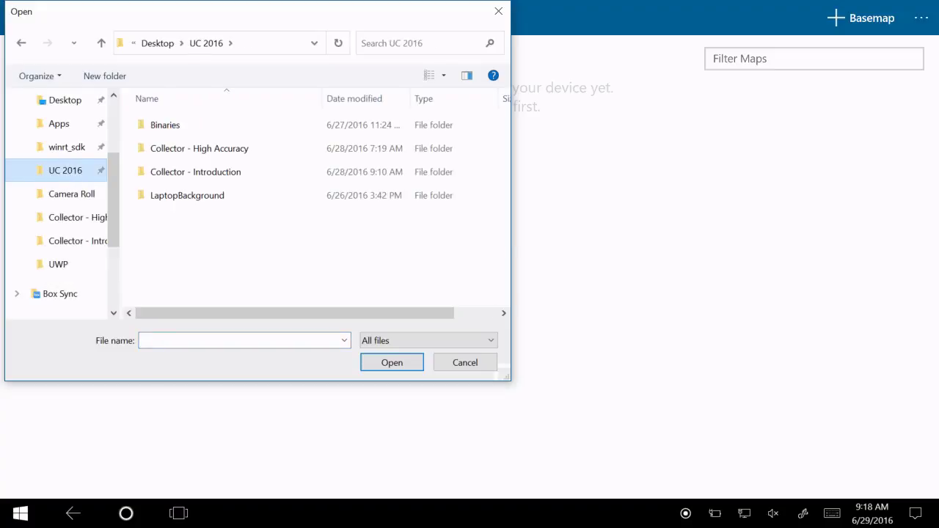
pyautogui.click(195, 171)
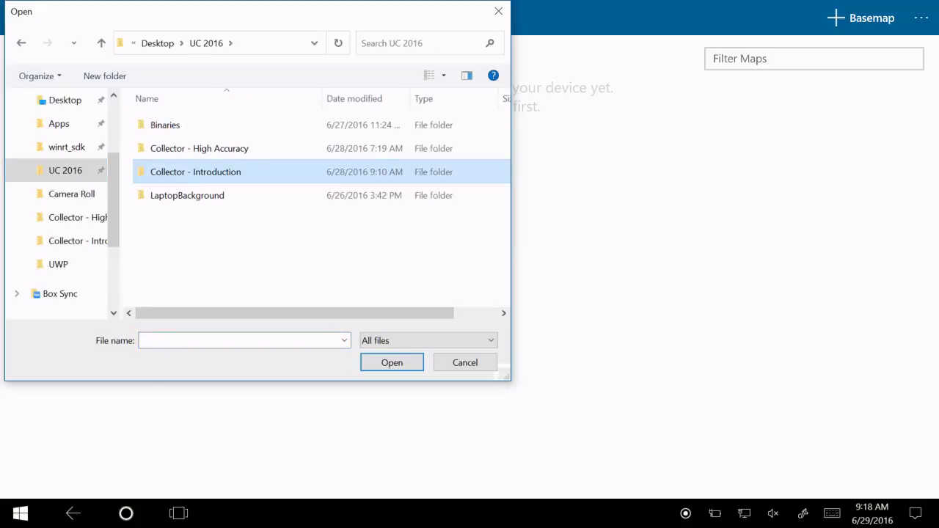
pyautogui.doubleClick(195, 171)
pyautogui.click(176, 172)
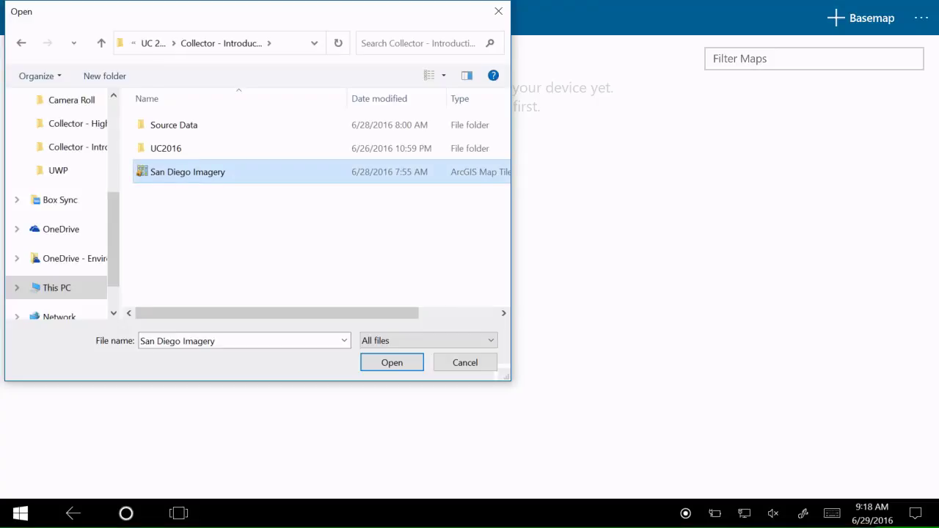
pyautogui.click(383, 360)
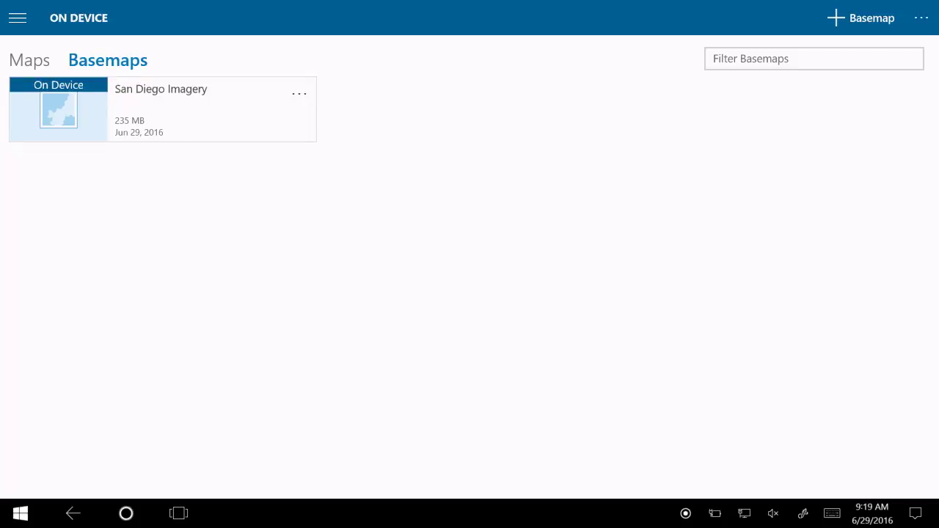
# - Return to All Maps and start downloading San Diego Damage Assessment 2 for offline use
pyautogui.click(17, 17)
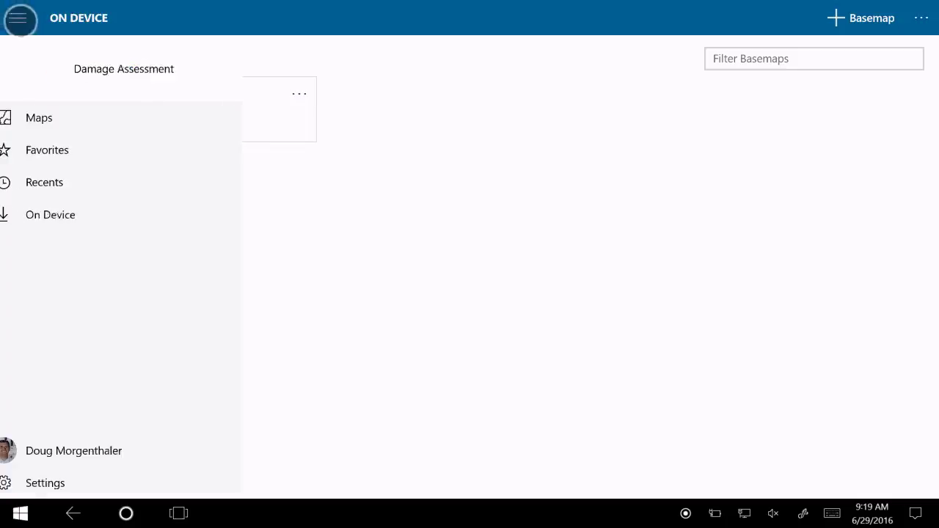
pyautogui.click(65, 214)
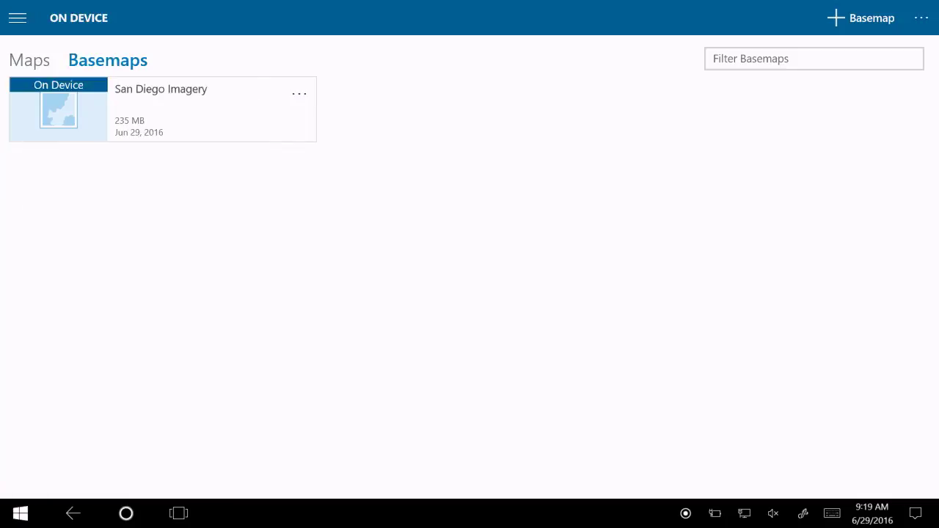
pyautogui.click(18, 18)
pyautogui.click(43, 116)
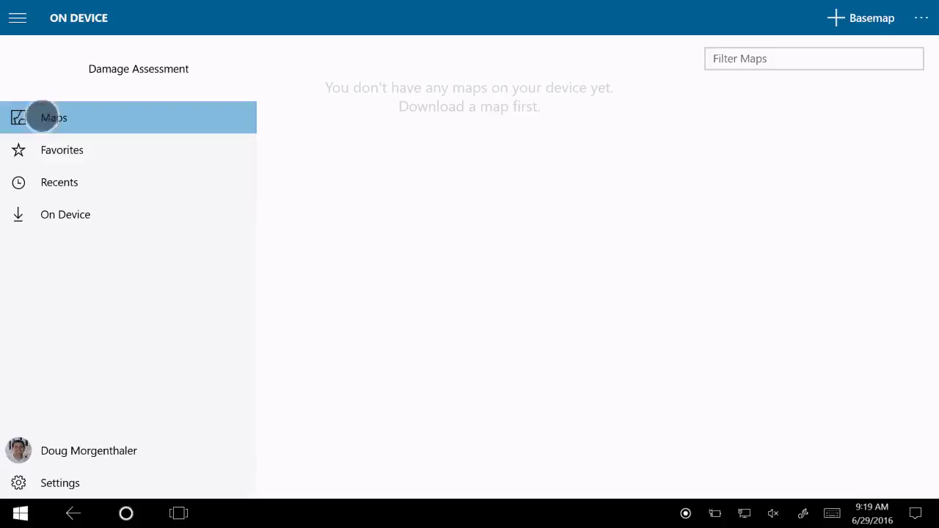
pyautogui.scroll(-5, 370, 213)
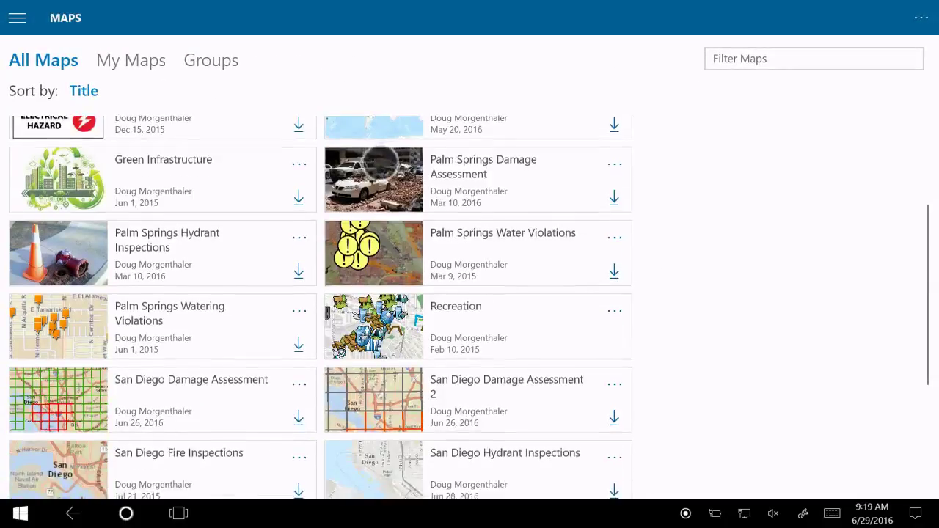
pyautogui.click(614, 222)
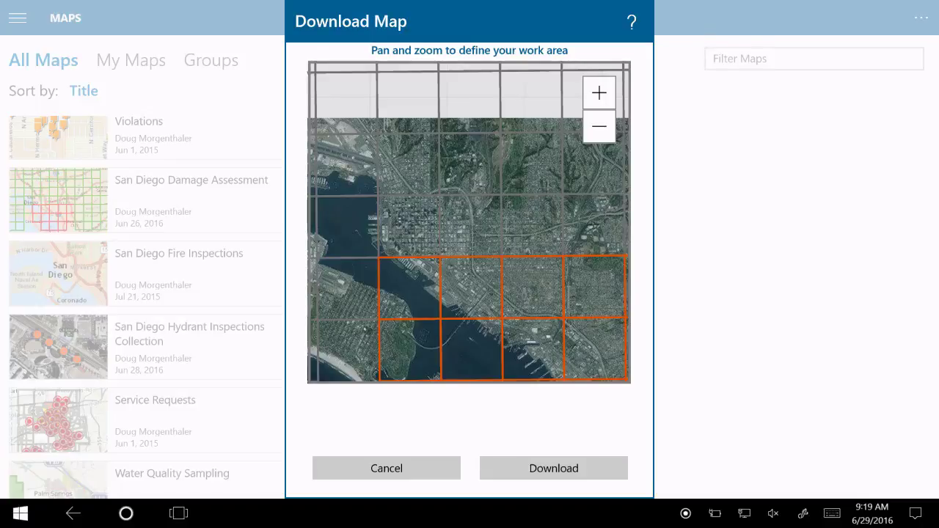
# - Download the defined work area to the device and open the downloaded map
pyautogui.scroll(5, 416, 242)
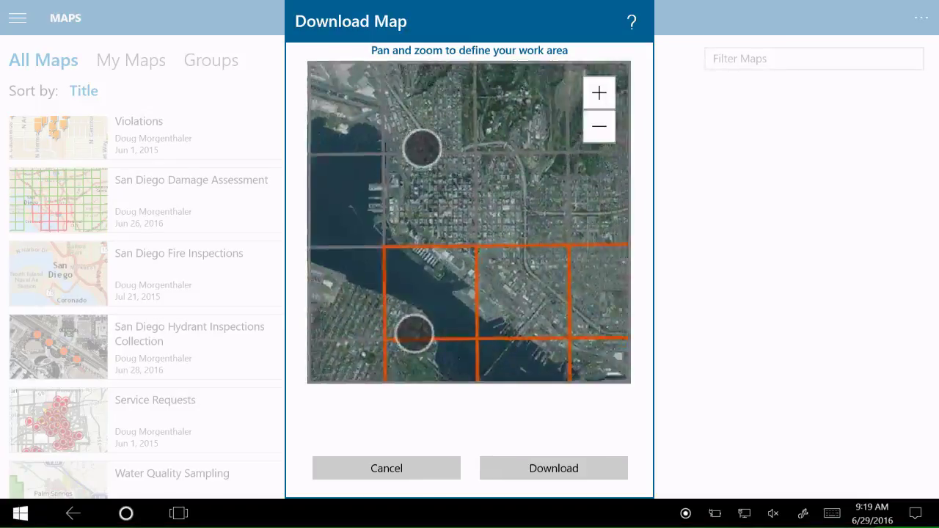
pyautogui.scroll(-5, 393, 205)
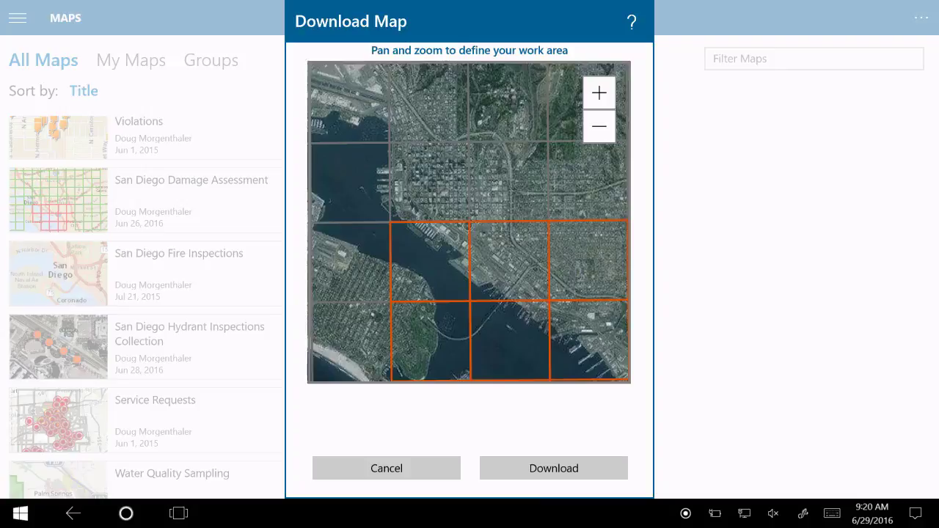
pyautogui.click(543, 467)
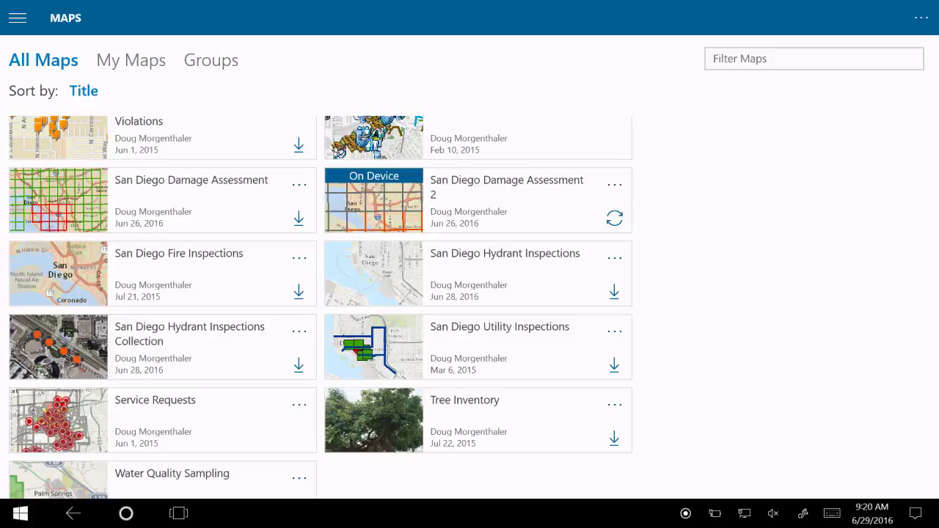
pyautogui.click(381, 193)
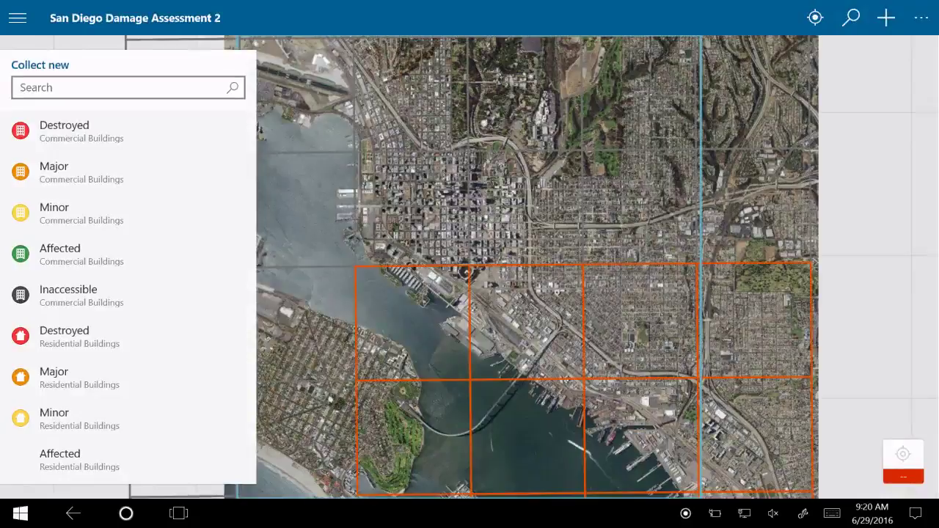
# - Zoom to the harbor convention center and start an Affected Commercial Buildings feature via an 'aff' search
pyautogui.scroll(5, 389, 272)
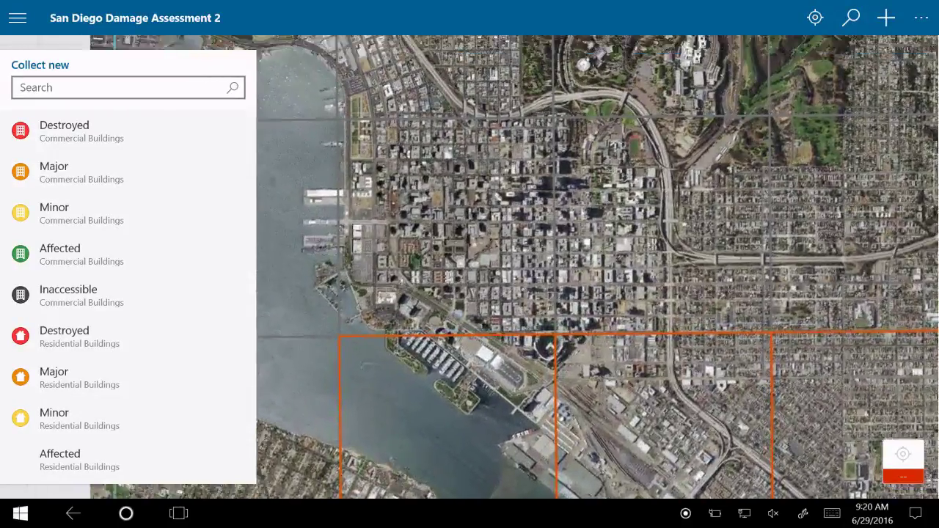
pyautogui.moveTo(383, 156); pyautogui.dragTo(409, 262)
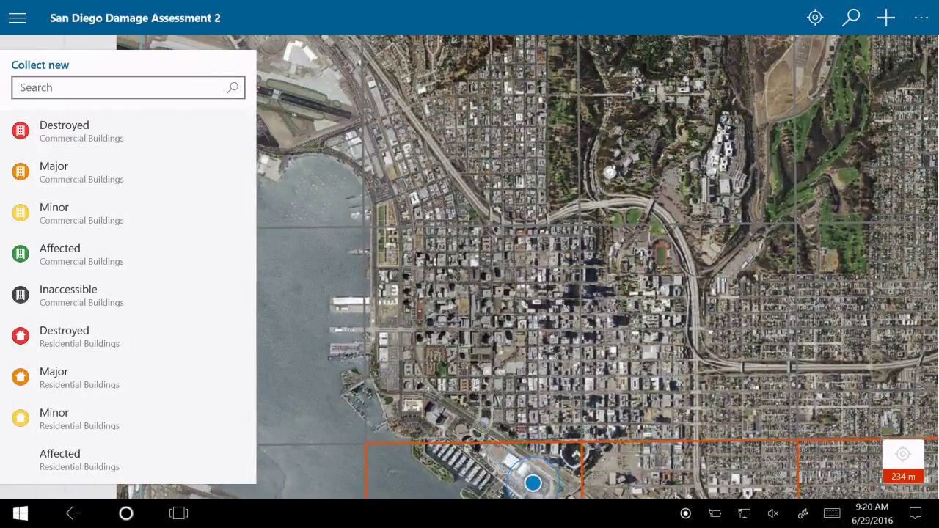
pyautogui.scroll(-3, 392, 309)
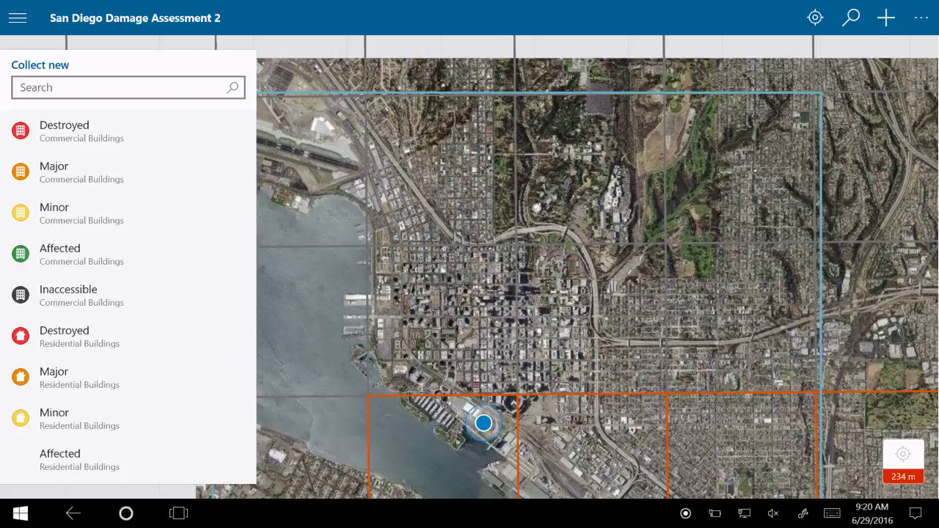
pyautogui.scroll(5, 462, 448)
pyautogui.scroll(2, 375, 264)
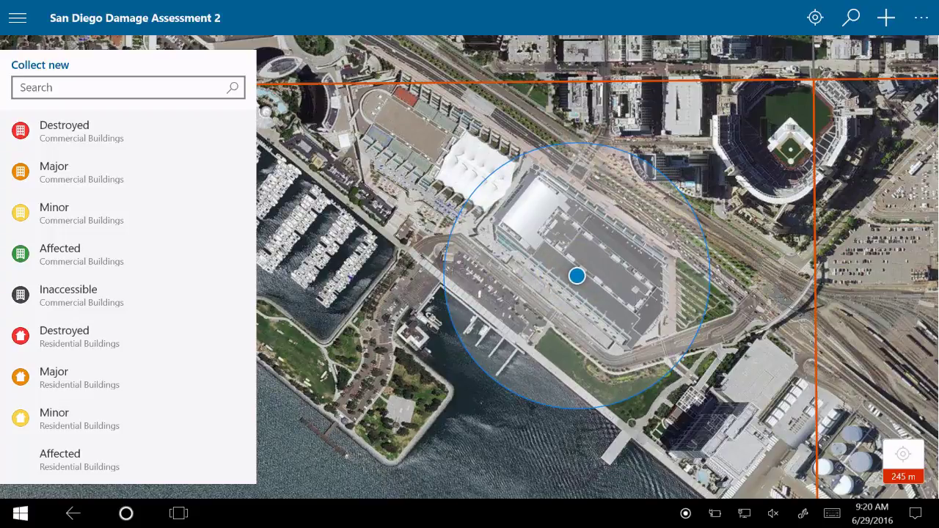
pyautogui.click(110, 81)
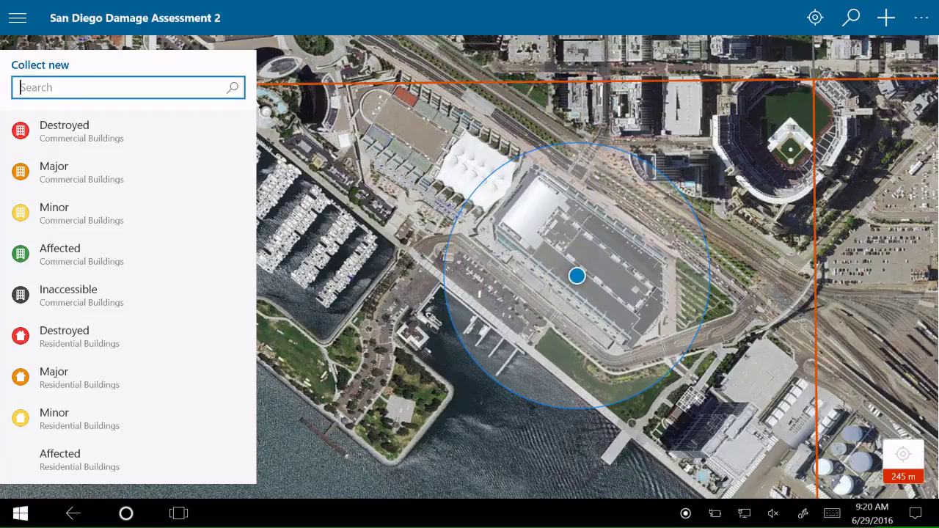
pyautogui.write('aff')
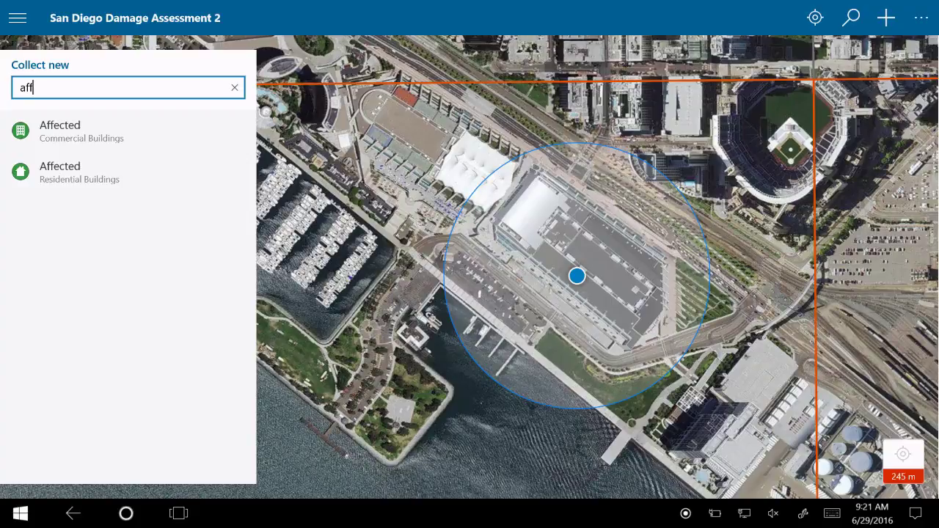
pyautogui.click(54, 132)
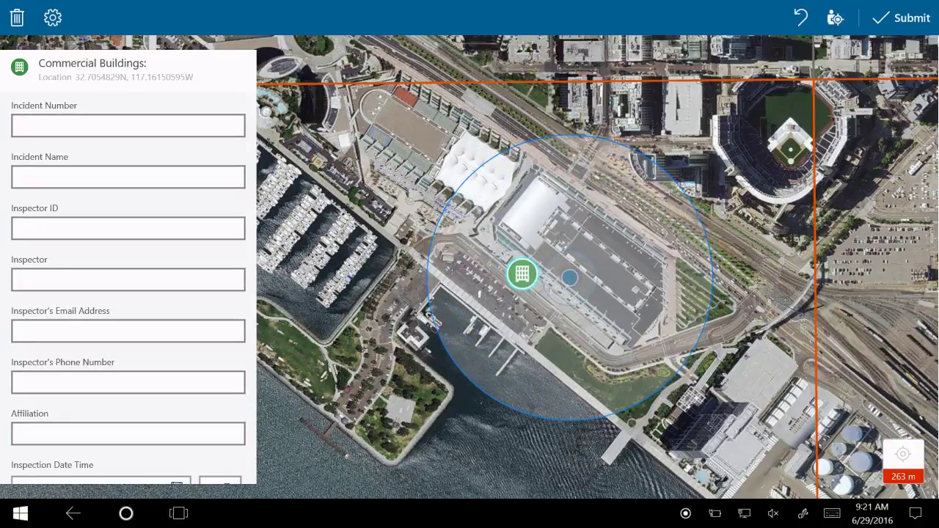
# - Set Inspection Date Time to 6/29/2016 9:21 AM and submit the Affected Commercial Buildings point
pyautogui.moveTo(53, 411); pyautogui.dragTo(23, 197)
pyautogui.click(37, 237)
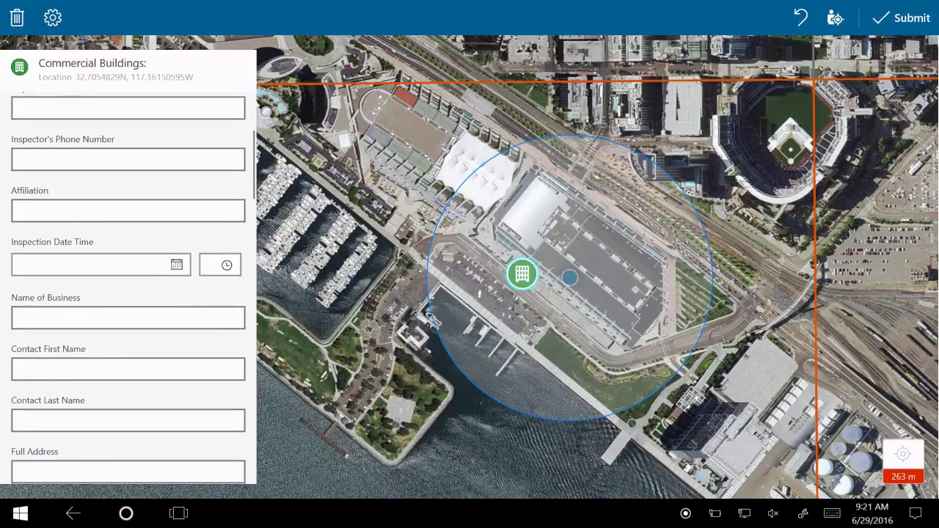
pyautogui.moveTo(46, 406); pyautogui.dragTo(55, 309)
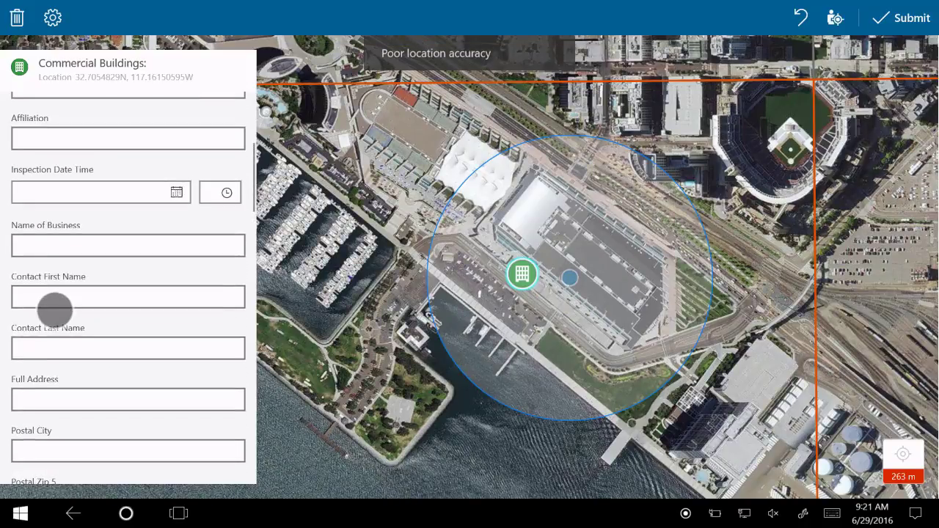
pyautogui.click(175, 192)
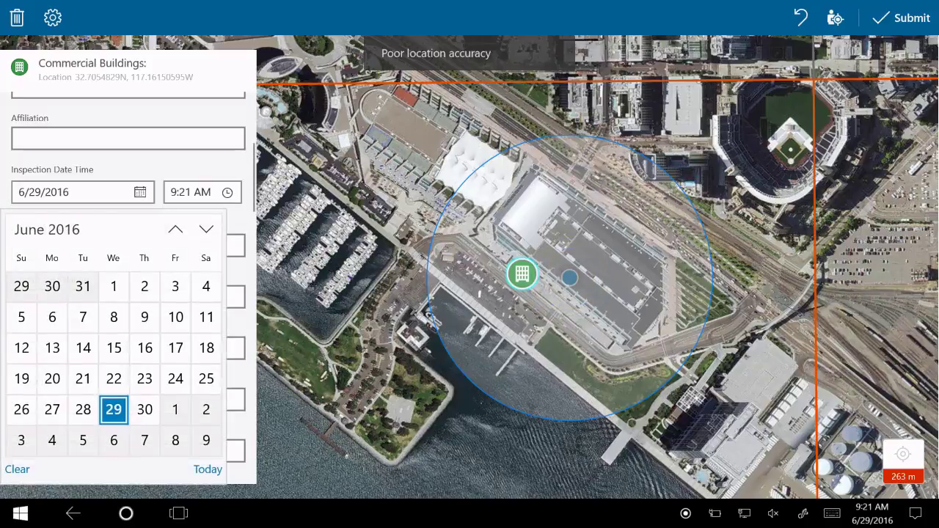
pyautogui.click(114, 409)
pyautogui.moveTo(128, 330); pyautogui.dragTo(128, 248)
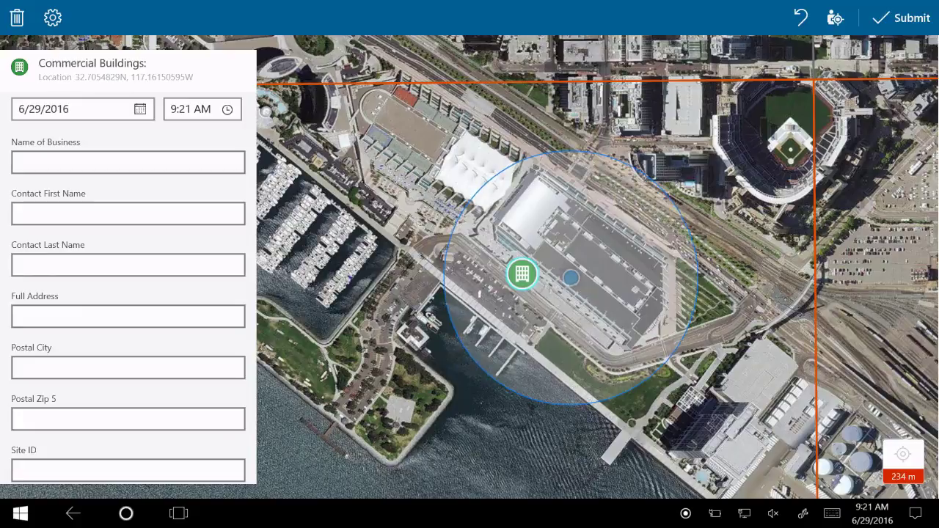
pyautogui.click(901, 18)
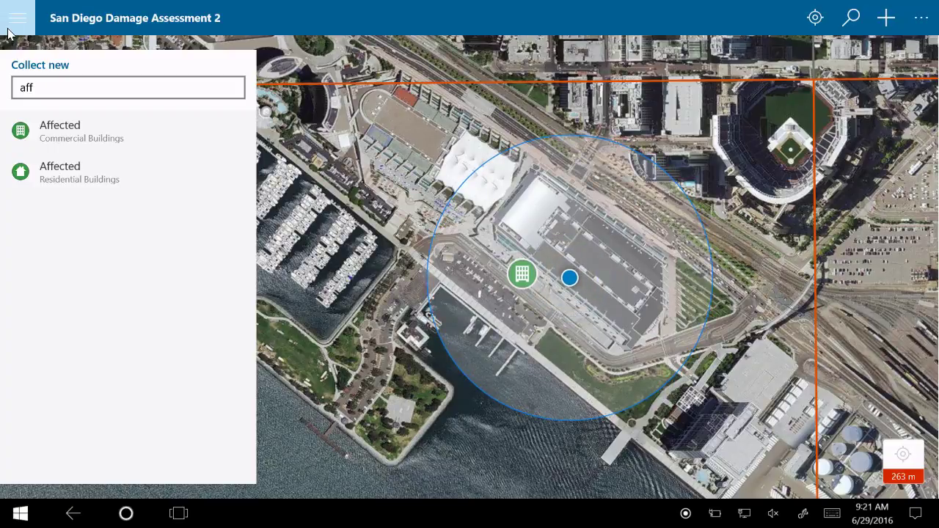
# - Relaunch Collector from its Start screen tile so it reopens on All Maps
pyautogui.click(18, 17)
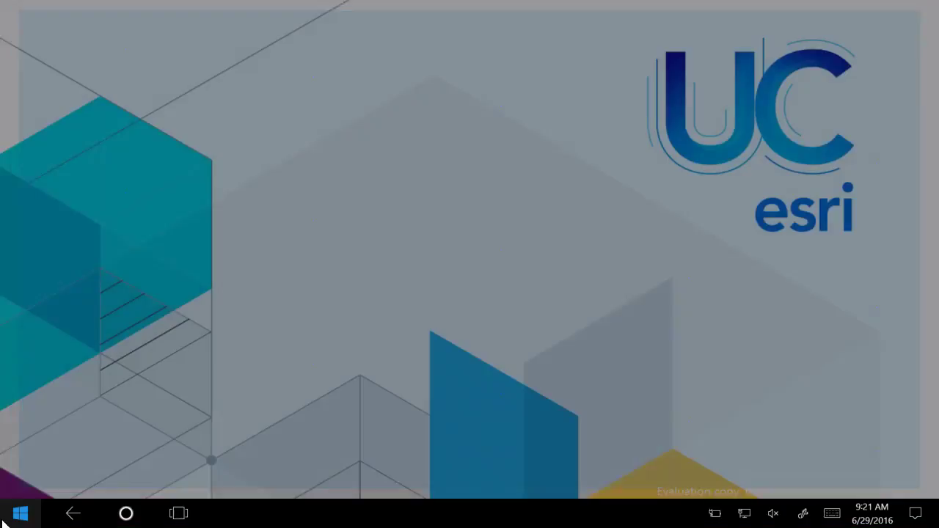
pyautogui.click(3, 520)
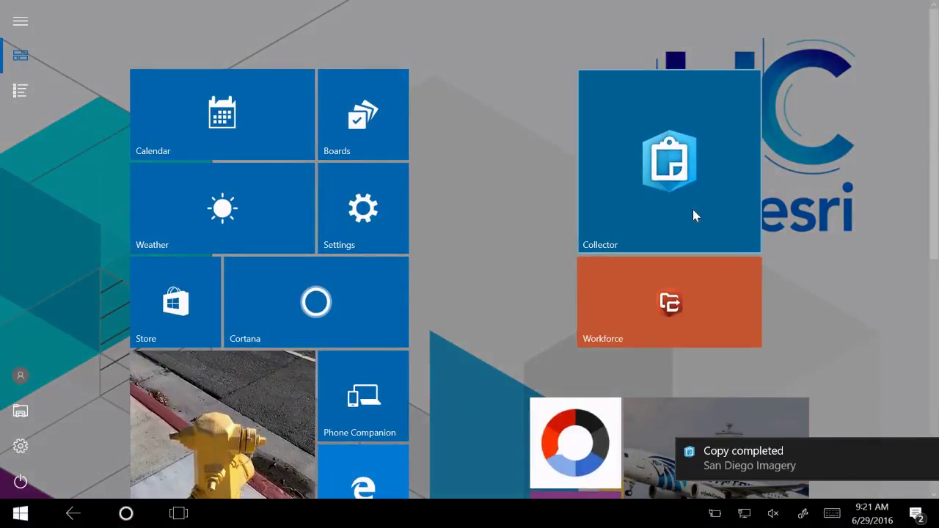
pyautogui.click(650, 184)
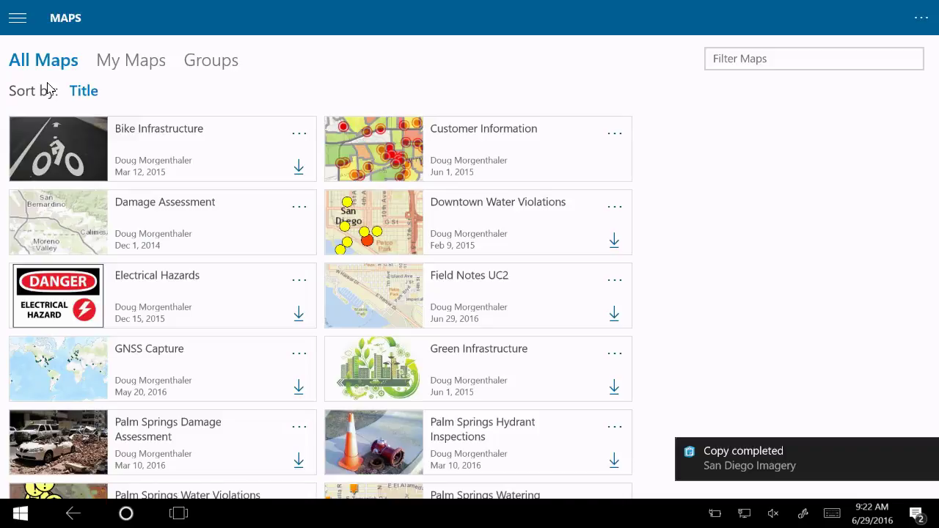
# - Pair Bad Elf GPS #001970 over Bluetooth in Windows Settings, confirming the matching passcode
pyautogui.press('super+i')
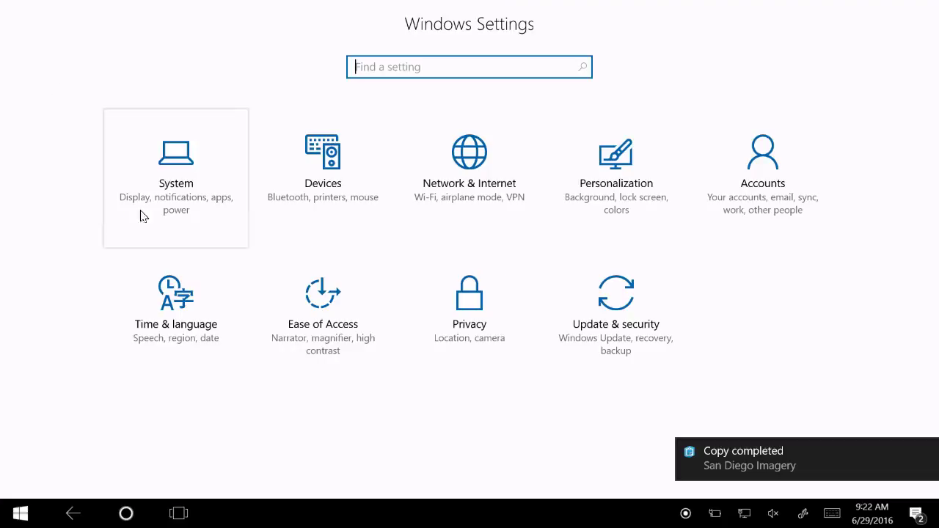
pyautogui.click(318, 174)
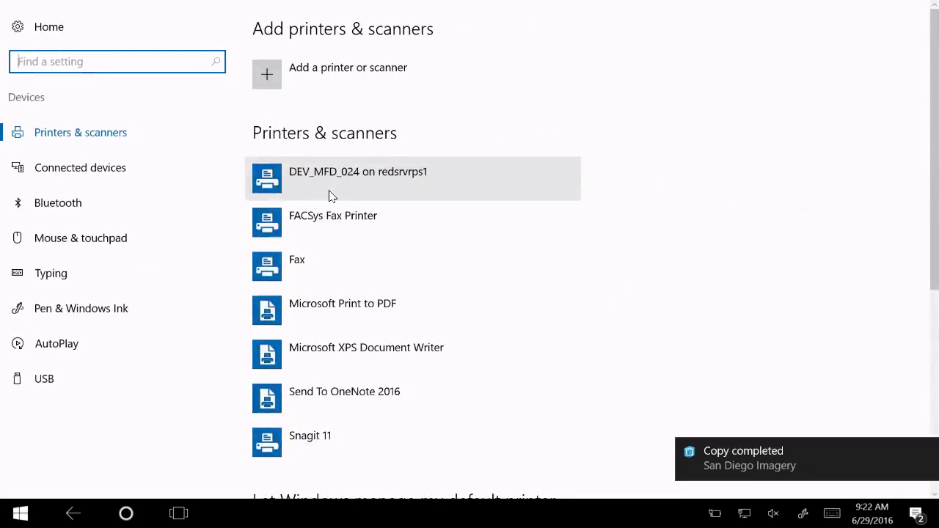
pyautogui.click(47, 202)
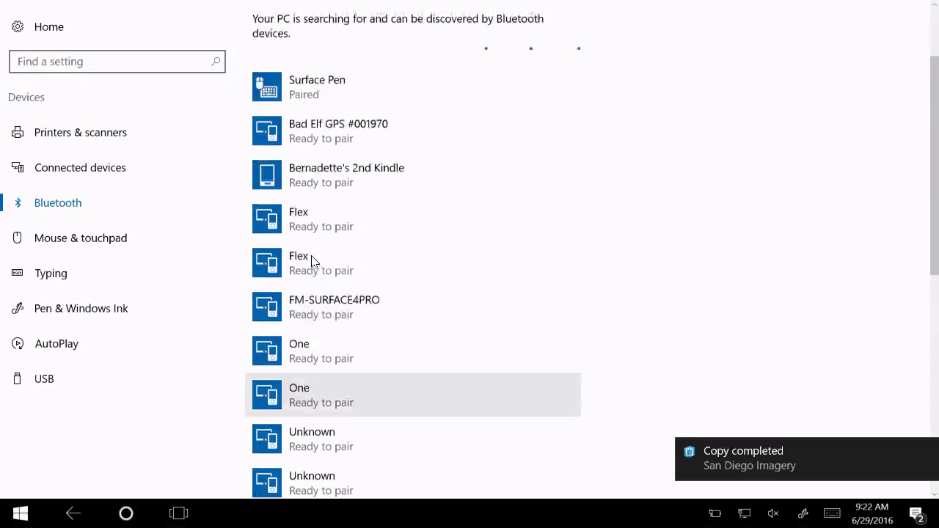
pyautogui.click(335, 218)
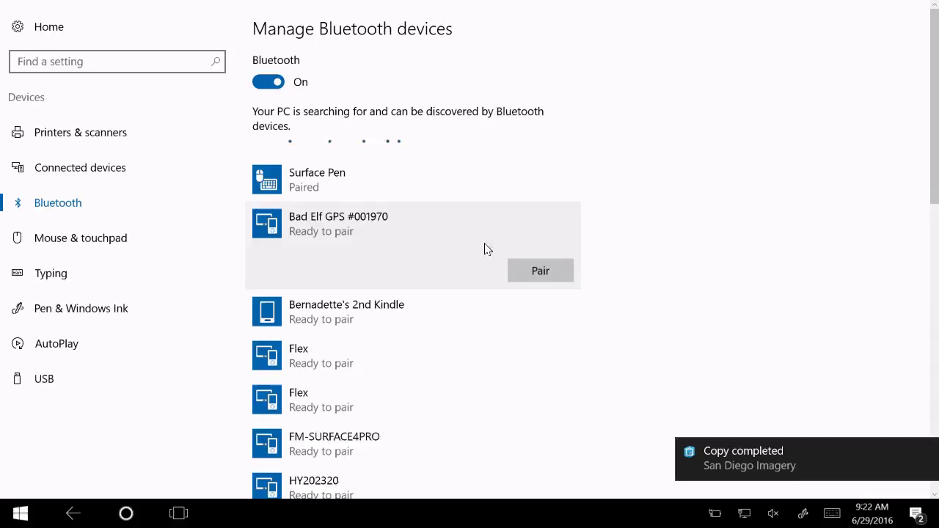
pyautogui.click(538, 269)
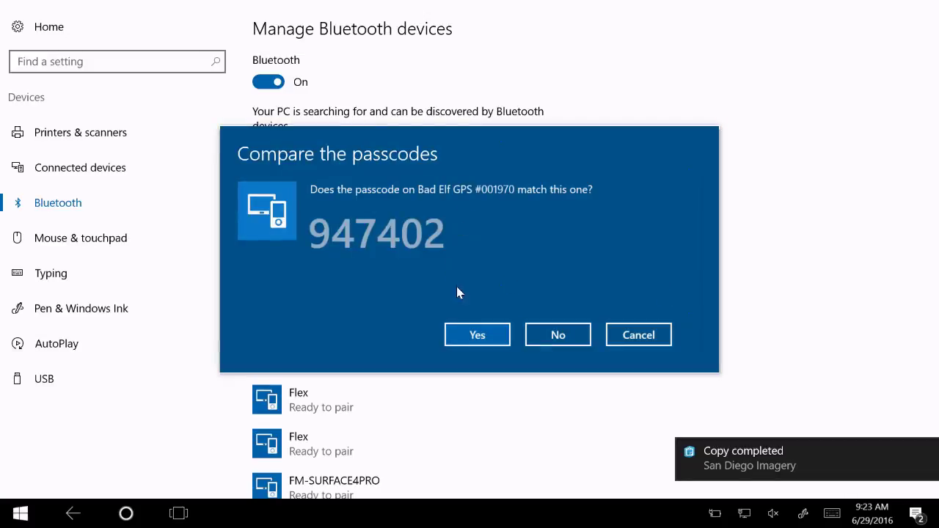
pyautogui.click(474, 335)
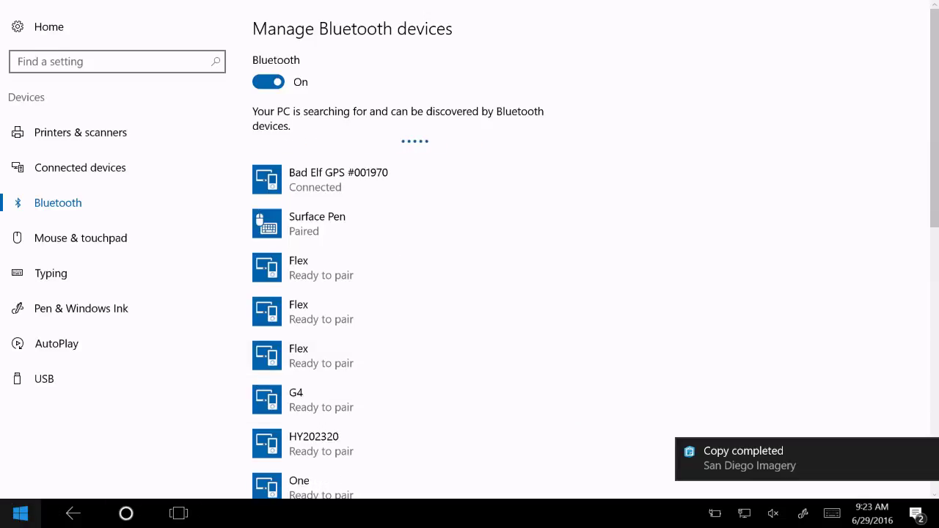
pyautogui.click(179, 512)
# - In Collector's Location settings, open the location provider list and begin adding a new GPS receiver
pyautogui.click(657, 147)
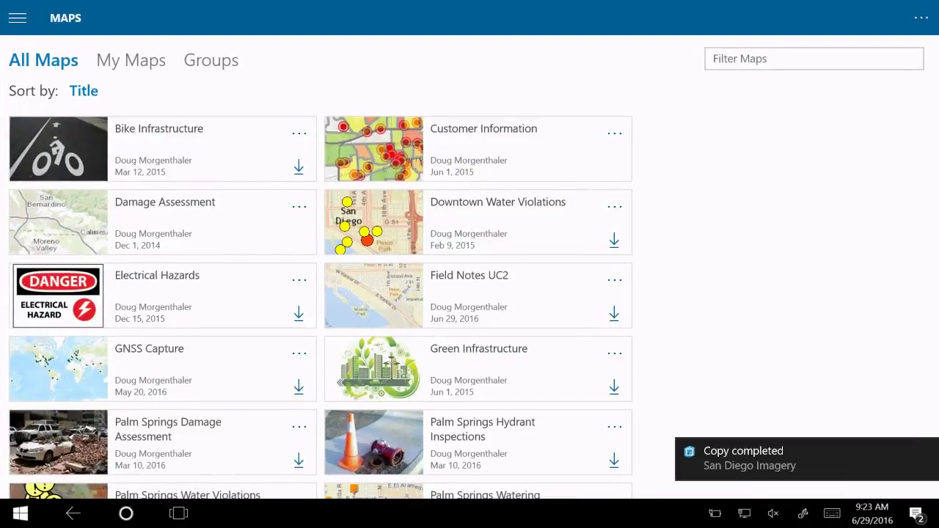
pyautogui.click(17, 18)
pyautogui.click(21, 477)
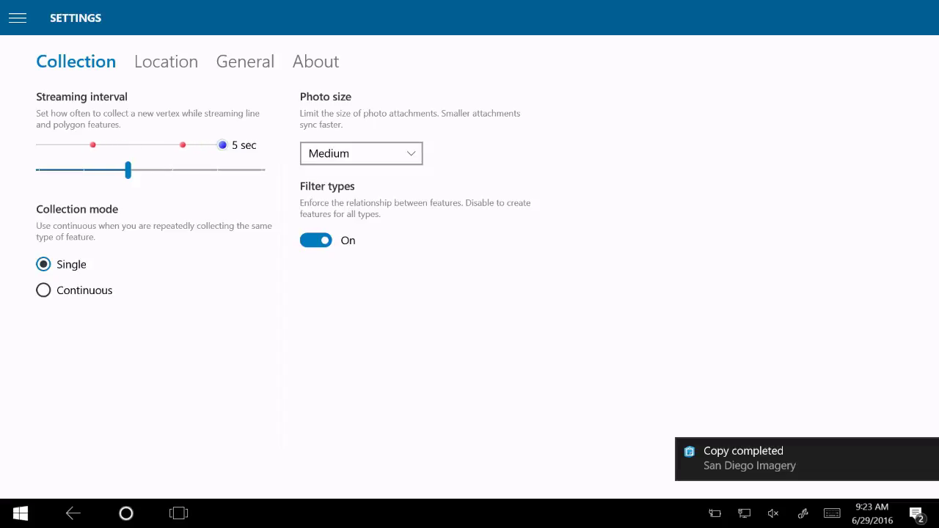
pyautogui.click(154, 63)
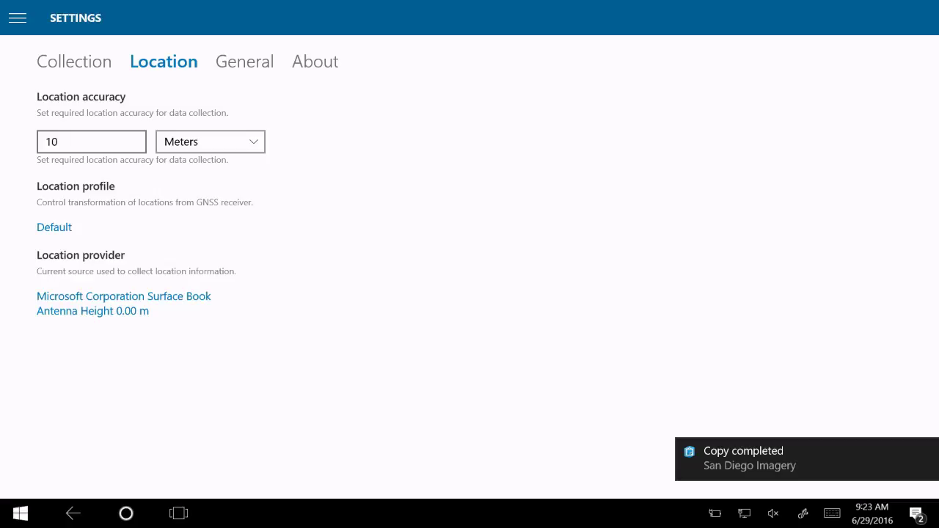
pyautogui.click(99, 298)
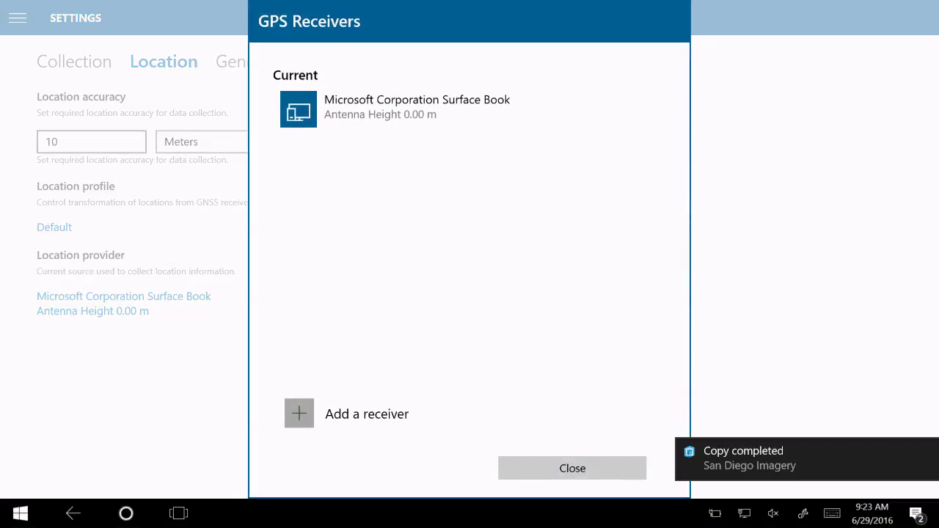
pyautogui.click(346, 414)
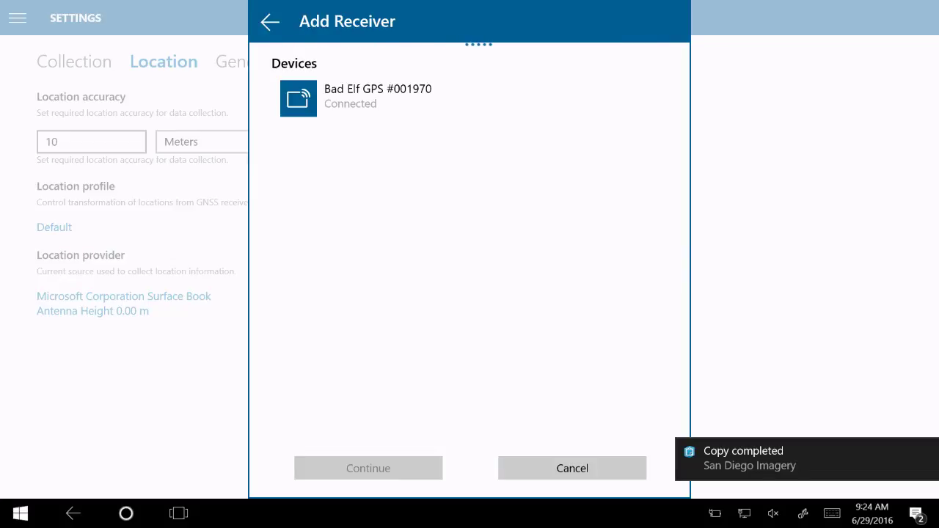
# - Add Bad Elf GPS #001970 as a receiver with 0 antenna height
pyautogui.click(325, 96)
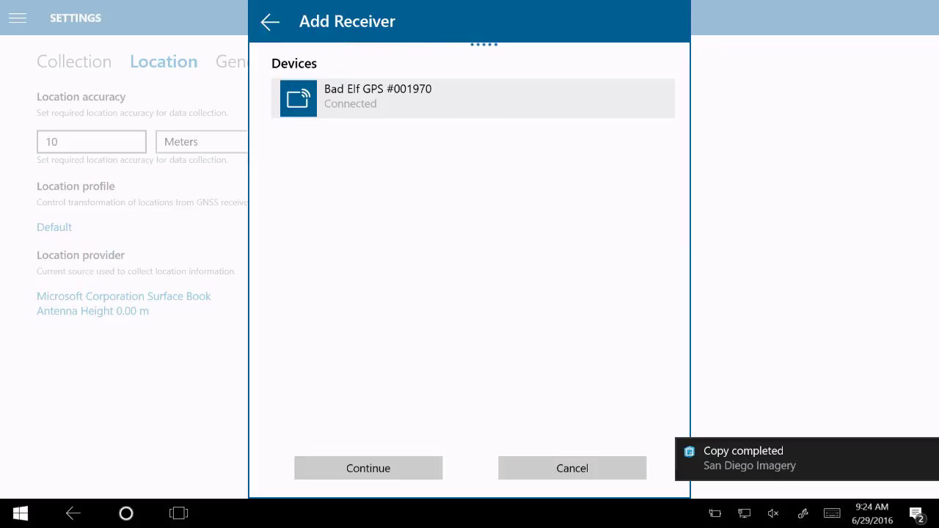
pyautogui.click(368, 468)
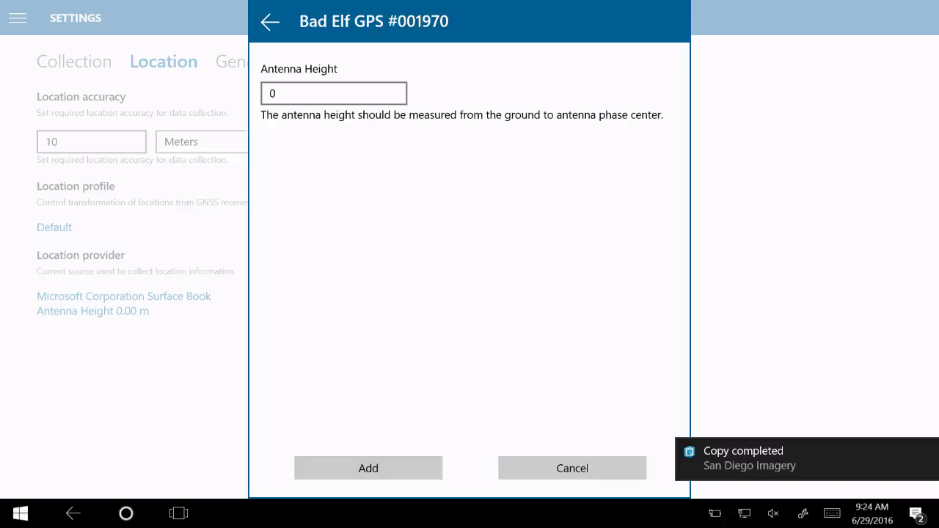
pyautogui.click(368, 468)
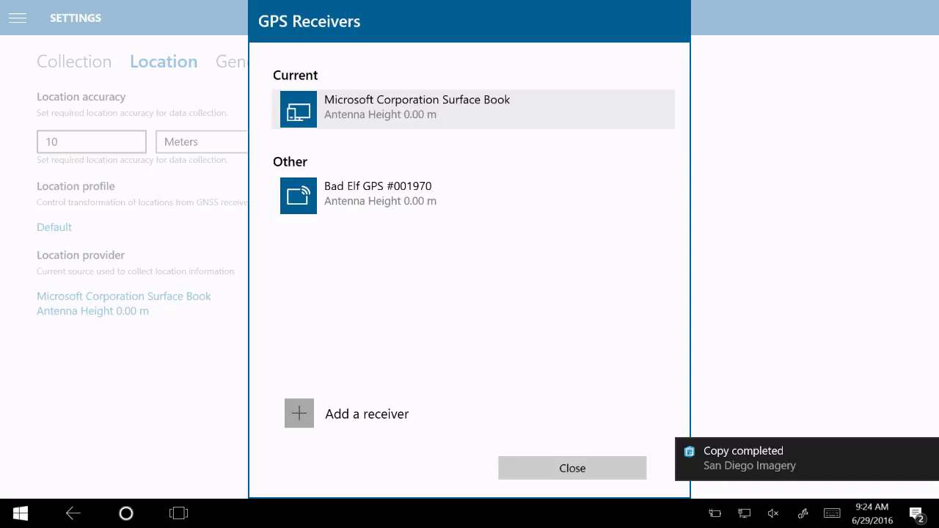
# - Make Bad Elf GPS #001970 the active receiver and close the GPS Receivers list
pyautogui.click(378, 193)
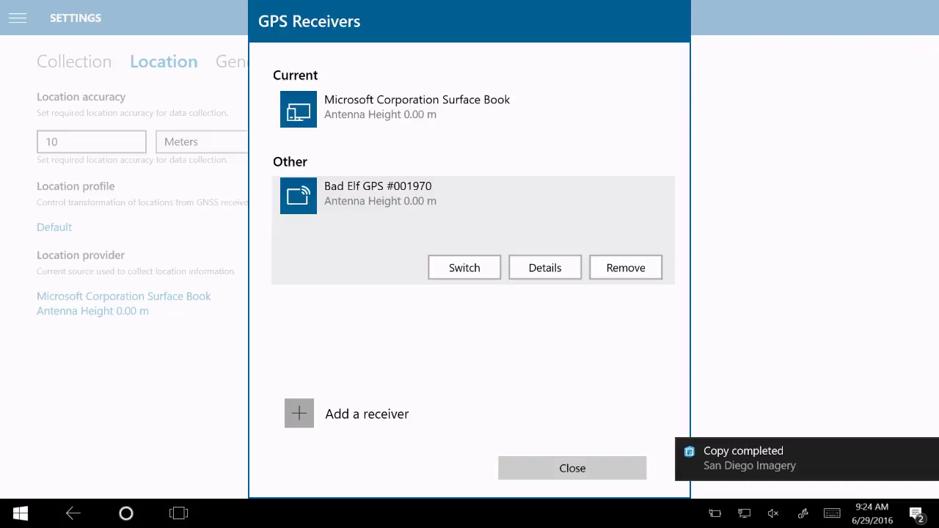
pyautogui.click(464, 268)
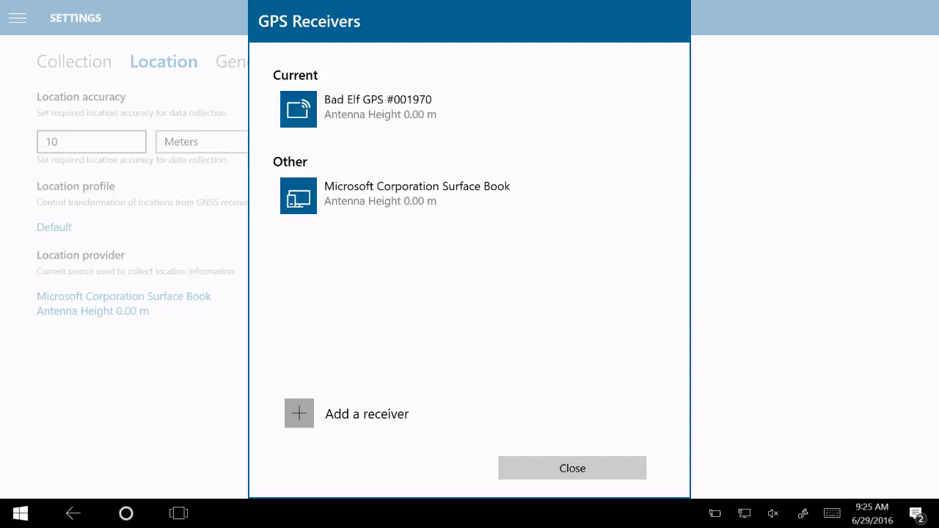
pyautogui.click(563, 475)
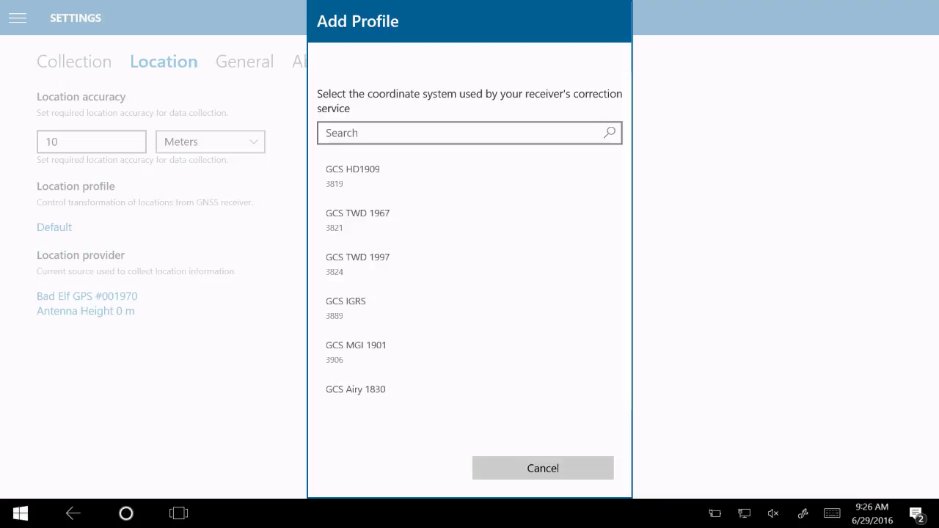
# - Search 'nad' and choose the NAD coordinate system for the receiver
pyautogui.click(505, 131)
pyautogui.write('nad')
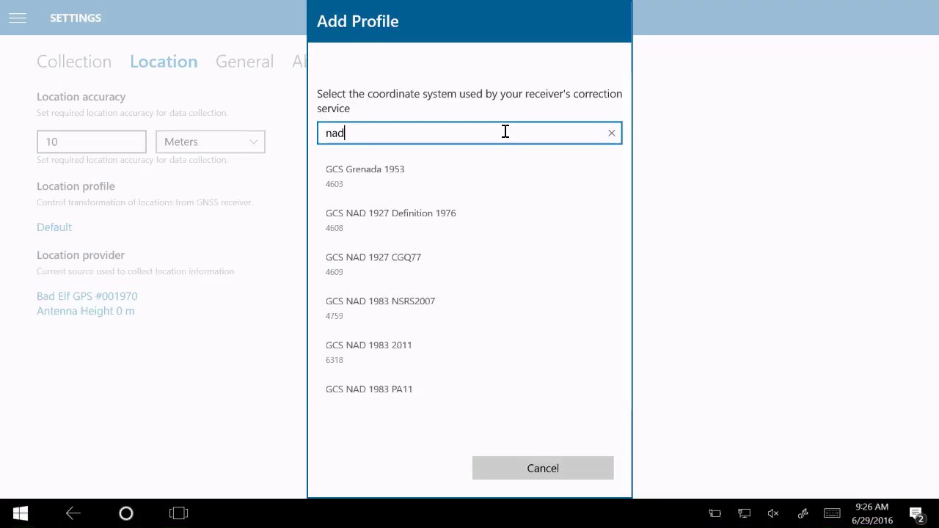
pyautogui.press('Return')
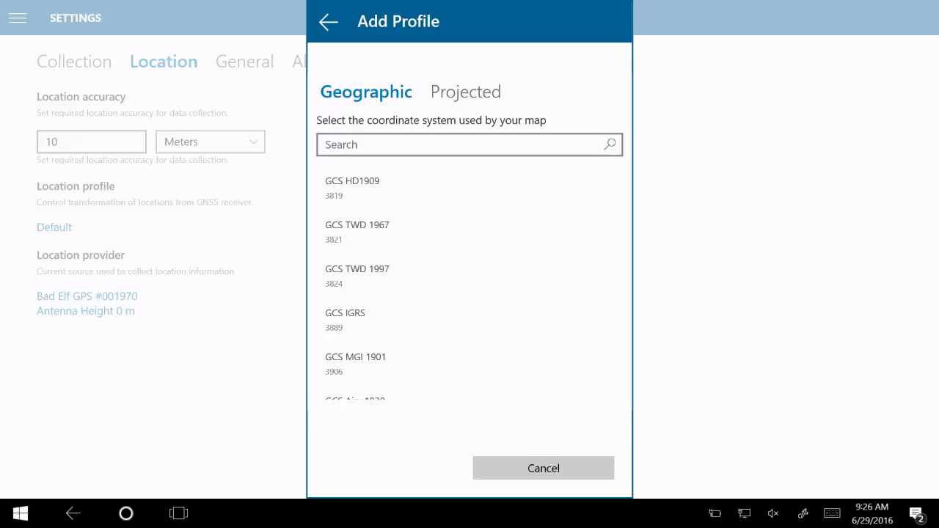
# - On the Projected tab, search 3857 and choose WGS 1984 Web Mercator Auxiliary Sphere for the map
pyautogui.click(460, 93)
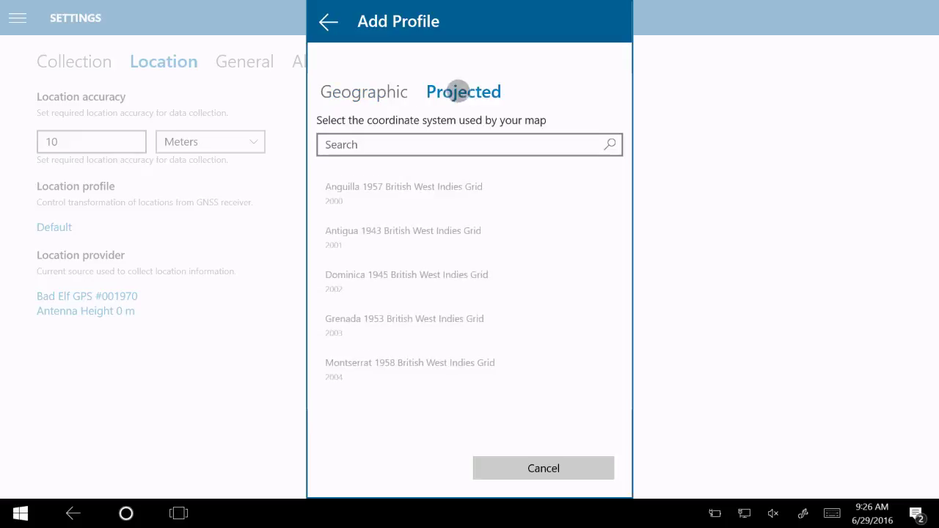
pyautogui.click(461, 143)
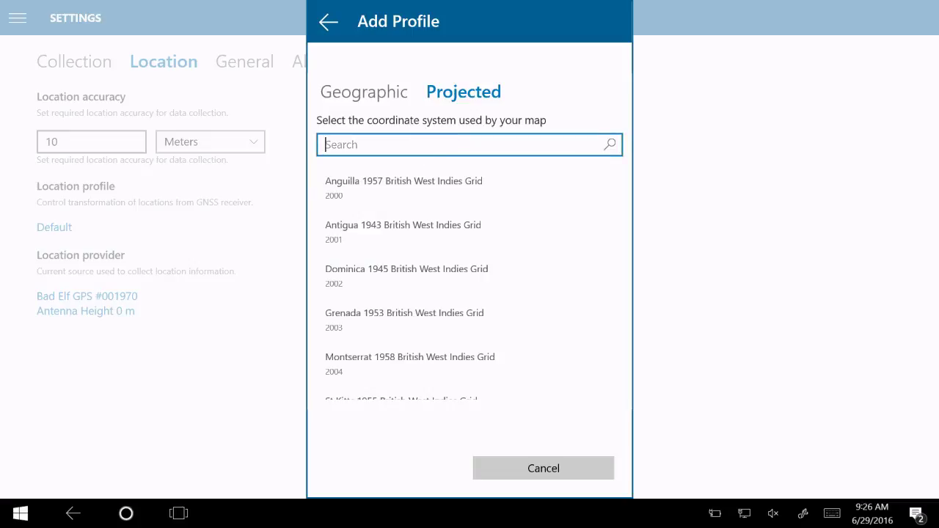
pyautogui.scroll(-5, 397, 279)
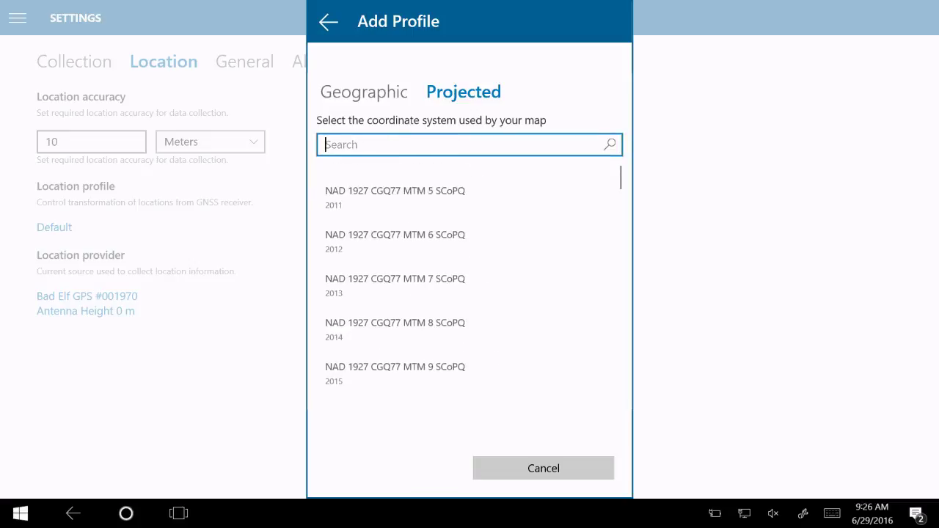
pyautogui.moveTo(397, 294); pyautogui.dragTo(396, 383)
pyautogui.scroll(5, 399, 353)
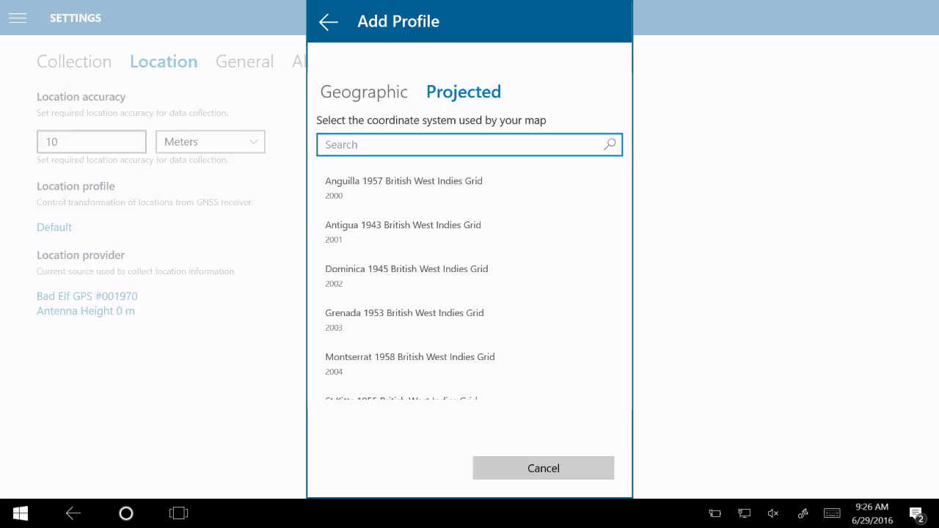
pyautogui.write('3857')
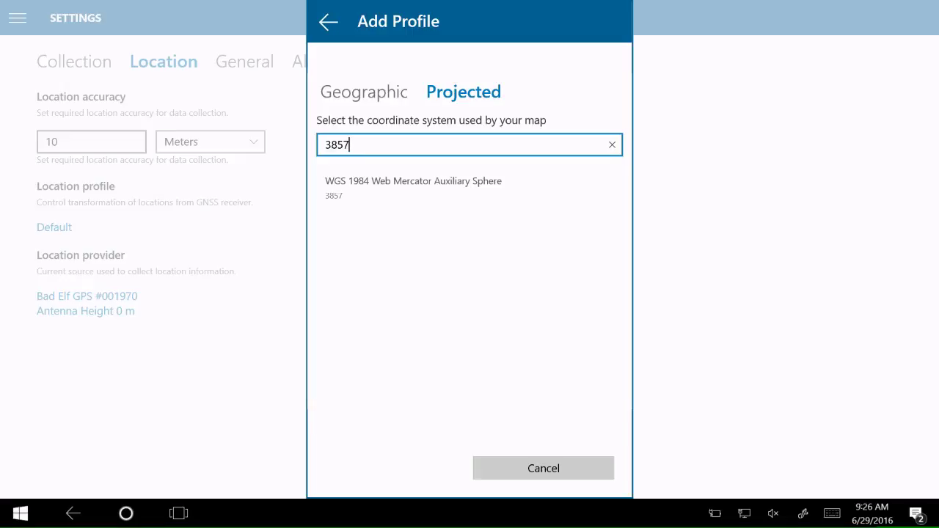
pyautogui.press('Return')
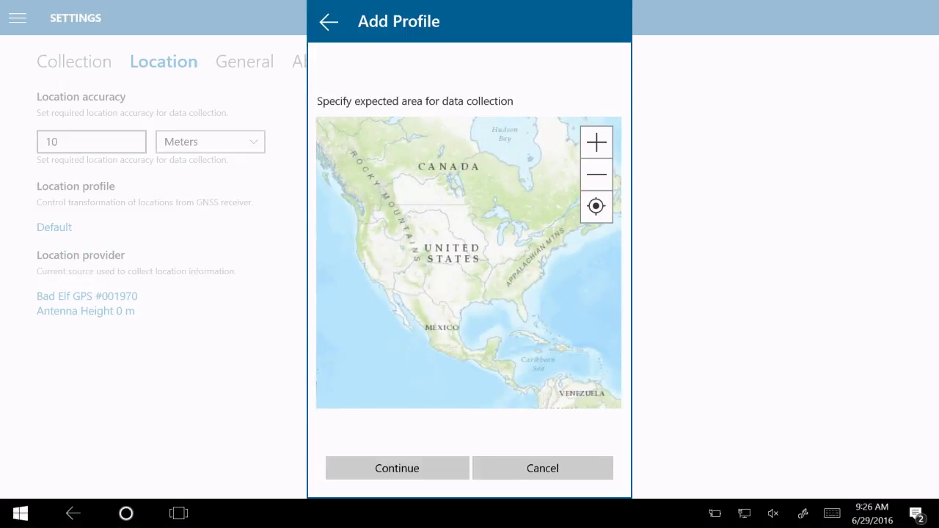
# - Zoom and pan the area map to San Diego and continue to datum transformation
pyautogui.scroll(10, 407, 262)
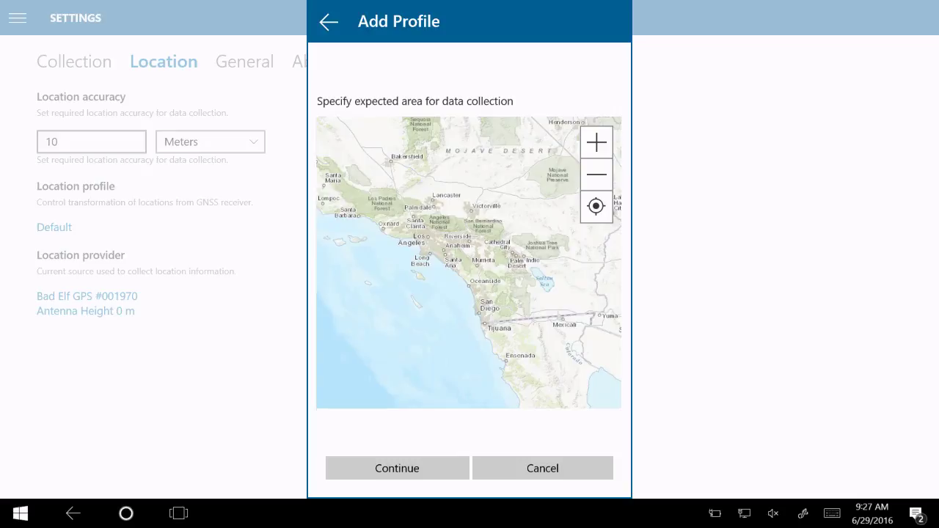
pyautogui.scroll(3, 408, 211)
pyautogui.moveTo(512, 324); pyautogui.dragTo(379, 198)
pyautogui.scroll(3, 406, 270)
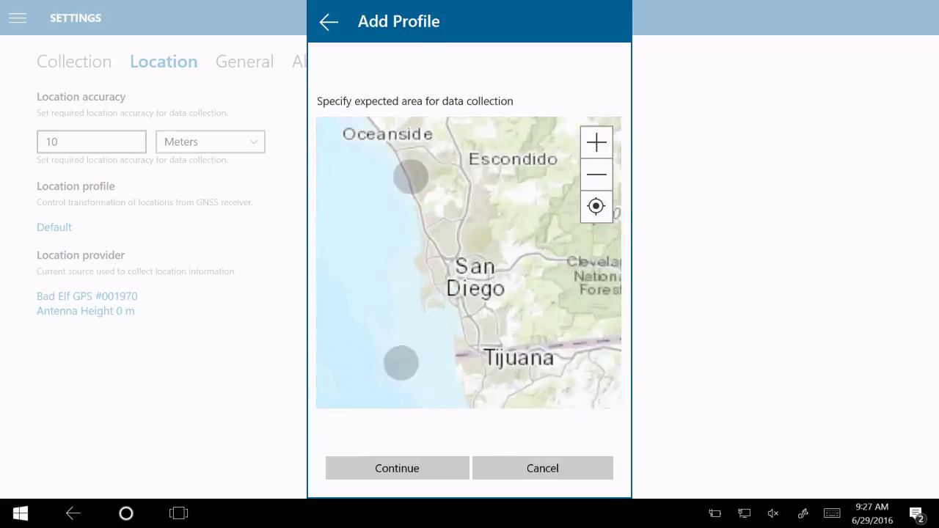
pyautogui.scroll(-2, 418, 279)
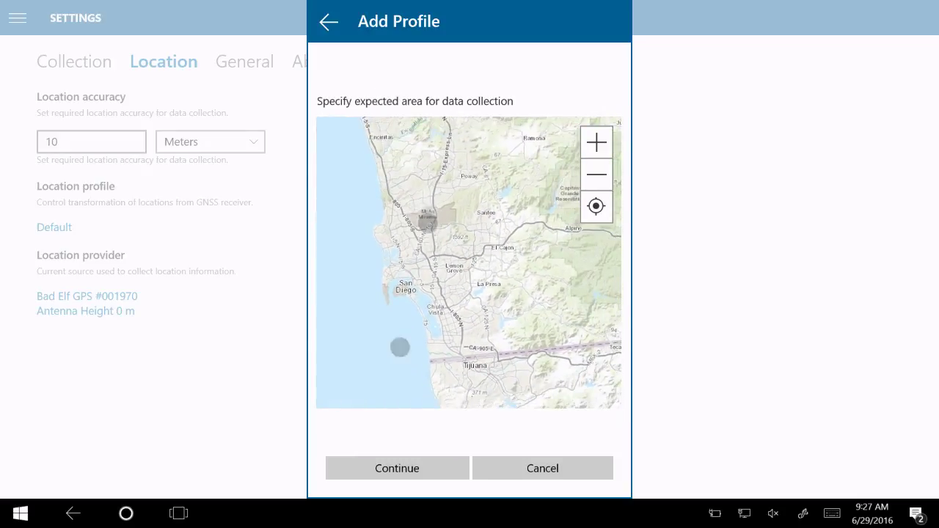
pyautogui.click(397, 468)
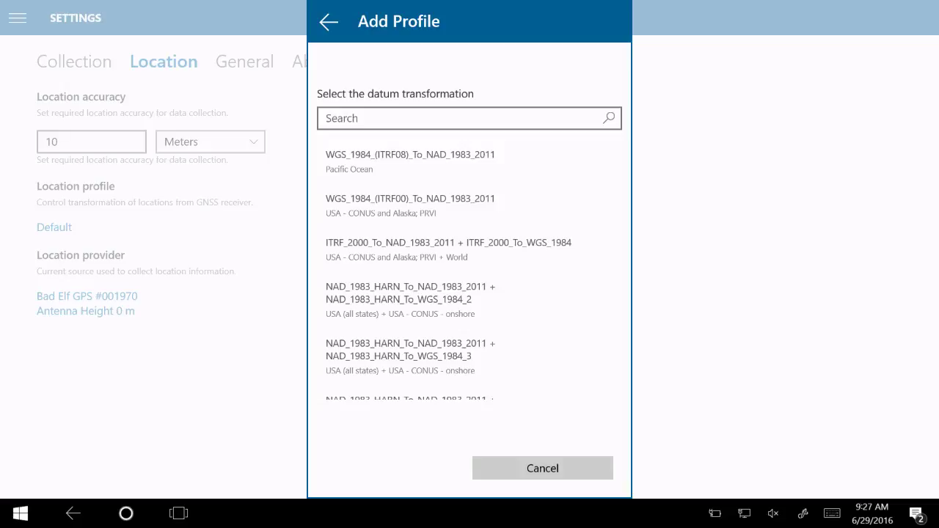
# - Pick a datum transformation and add the profile named 'NAD 83 to Web Mercator'
pyautogui.click(410, 160)
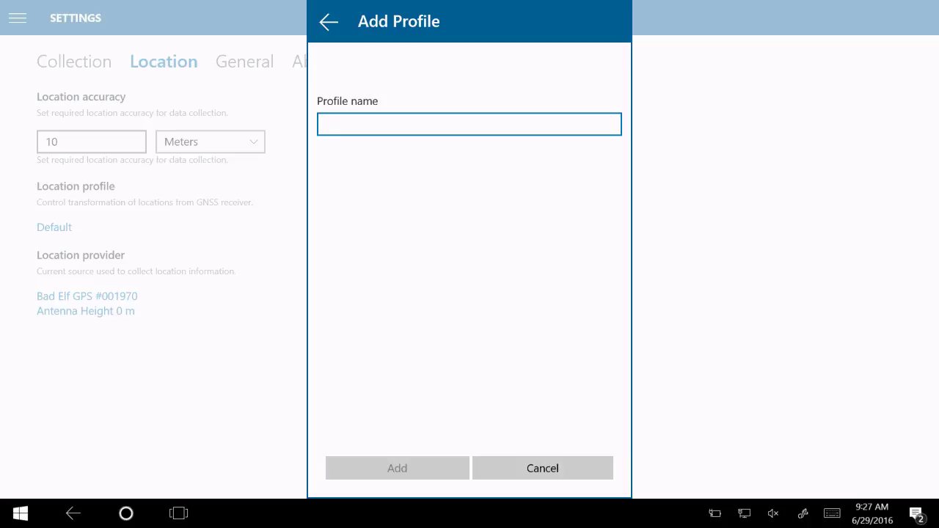
pyautogui.write('NAD 83 to We')
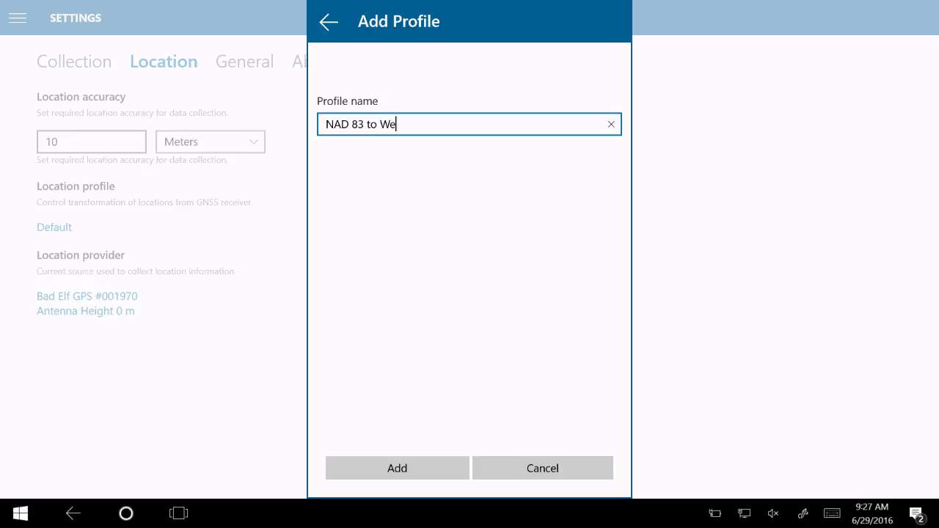
pyautogui.write('b Mercator')
pyautogui.click(379, 460)
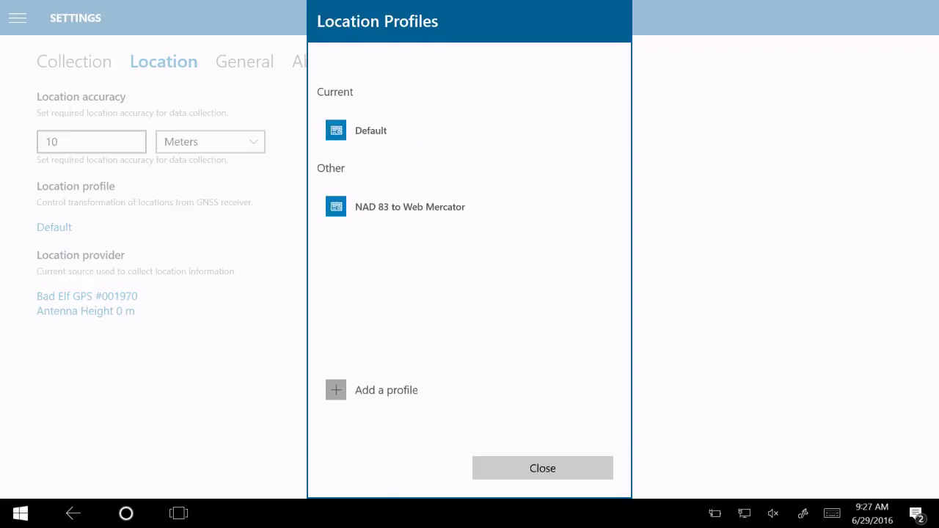
# - Make NAD 83 to Web Mercator the current location profile and close the profiles list
pyautogui.click(410, 207)
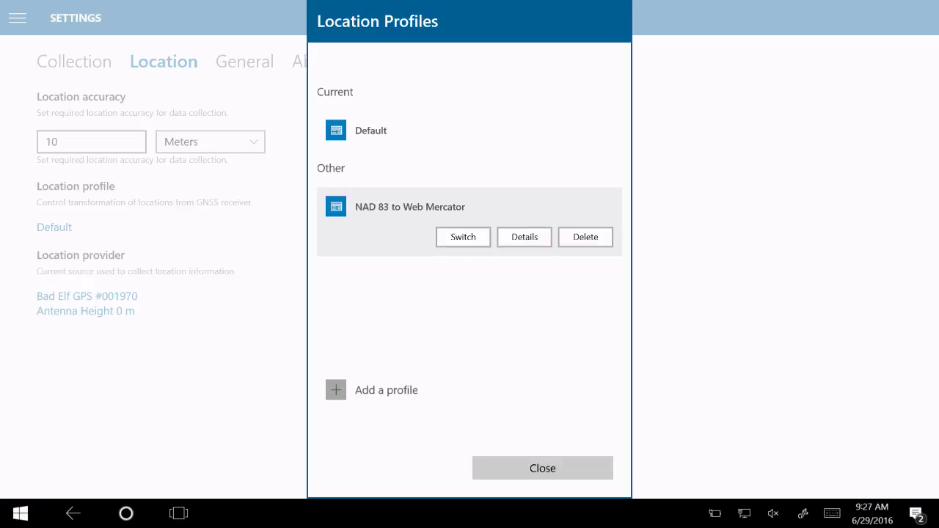
pyautogui.click(462, 237)
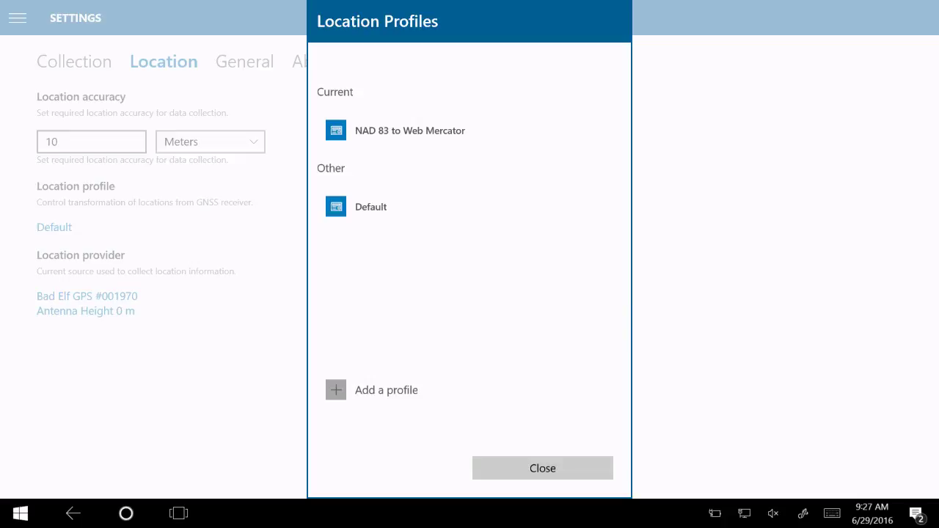
pyautogui.click(522, 448)
pyautogui.click(537, 463)
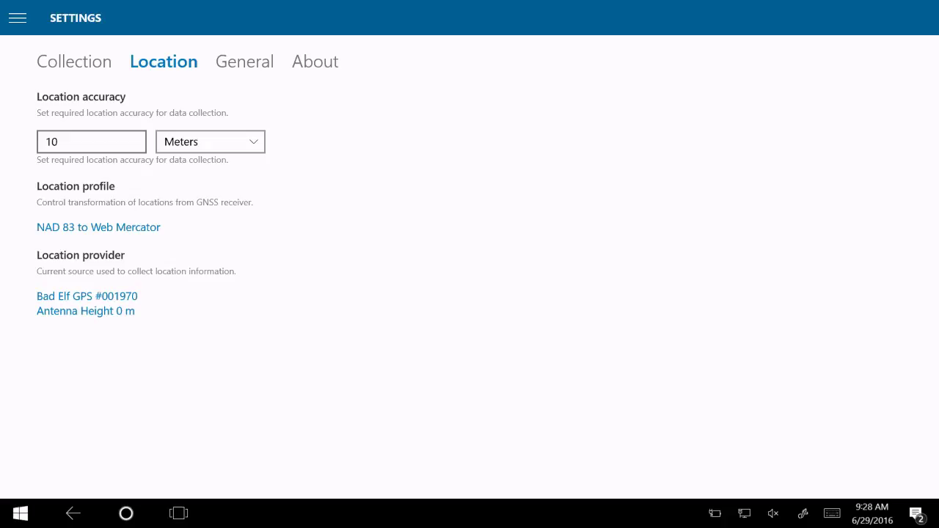
# - Leave the accuracy value unchanged and set General measurement units to Imperial
pyautogui.click(56, 152)
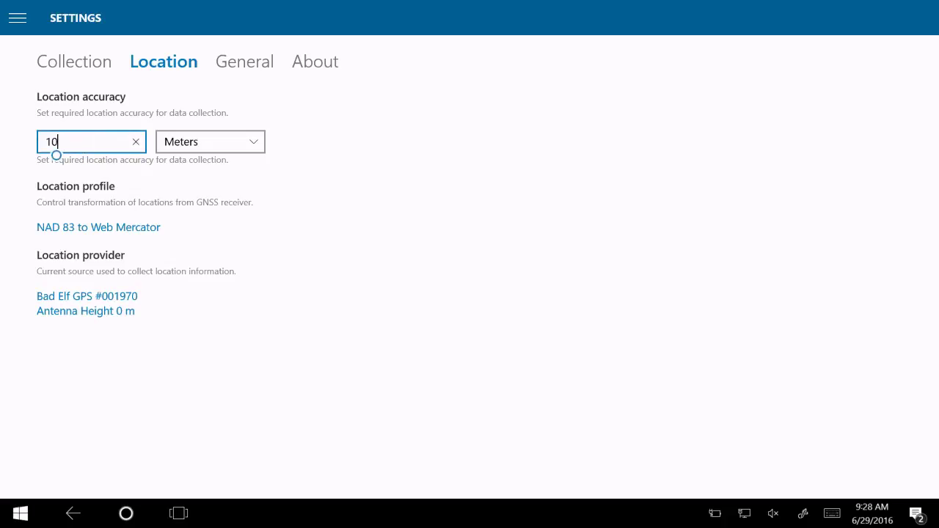
pyautogui.click(325, 178)
pyautogui.click(245, 62)
pyautogui.click(36, 126)
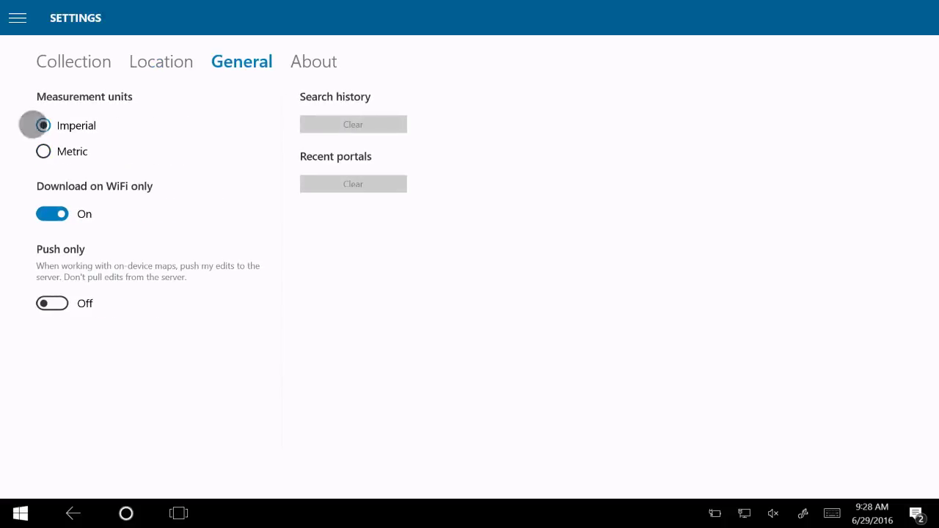
# - Confirm on the Location tab that accuracy now reads 32.8083989501 Feet
pyautogui.click(147, 58)
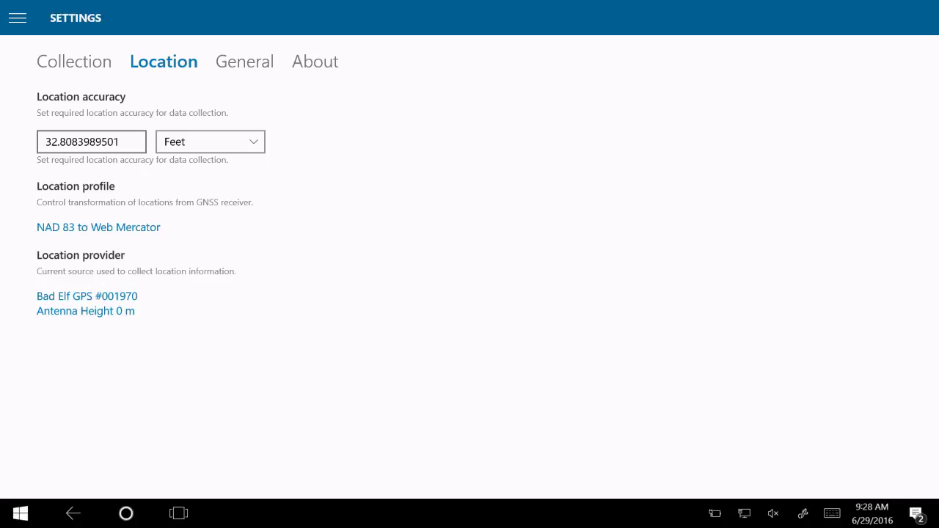
pyautogui.click(210, 142)
pyautogui.click(325, 232)
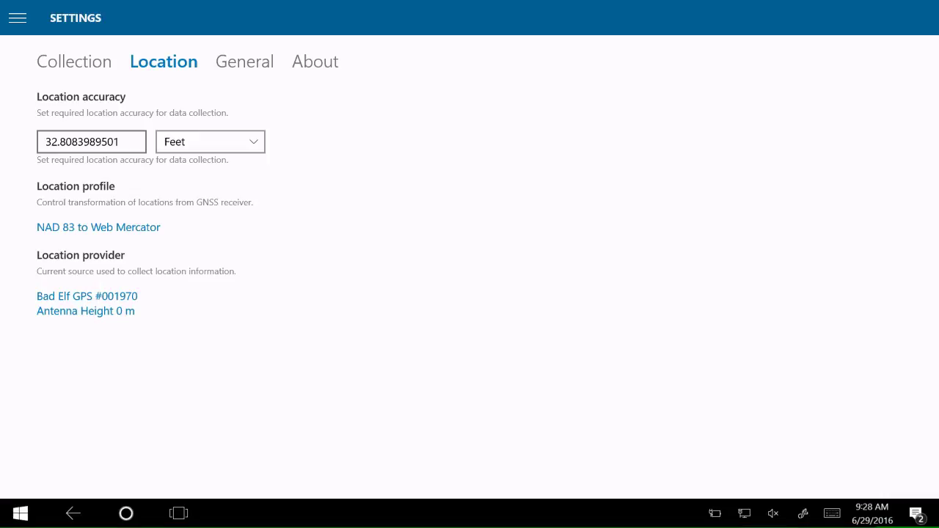
pyautogui.click(17, 18)
# - Open the GNSS Capture map from the Maps list
pyautogui.click(42, 52)
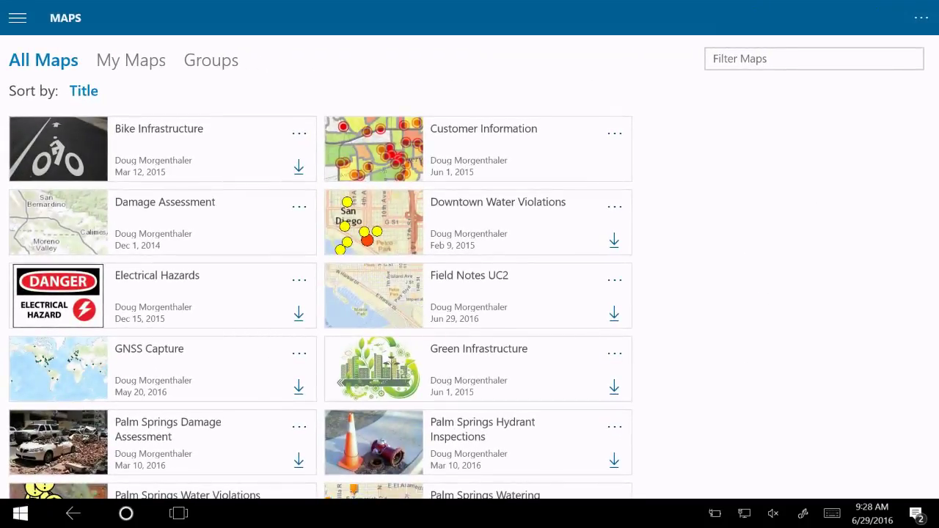
pyautogui.moveTo(344, 315); pyautogui.dragTo(367, 213)
pyautogui.moveTo(366, 404); pyautogui.dragTo(393, 470)
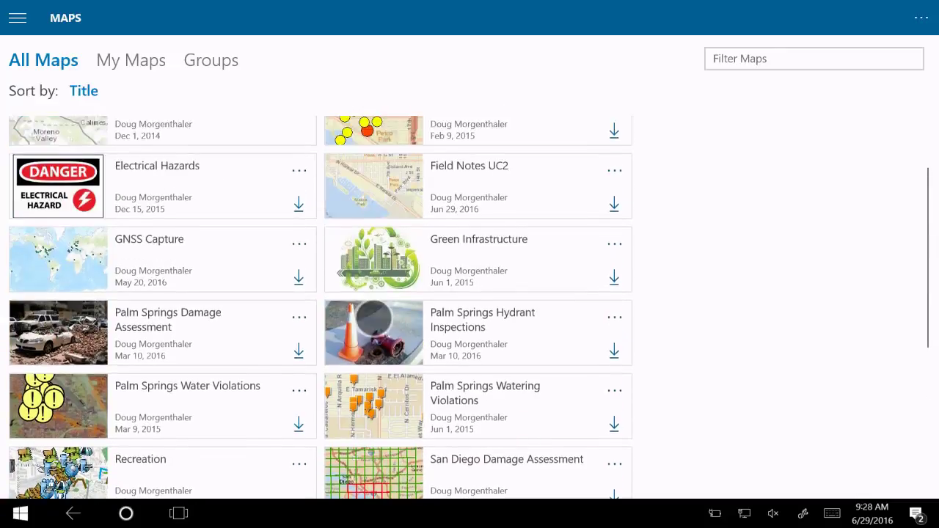
pyautogui.click(162, 242)
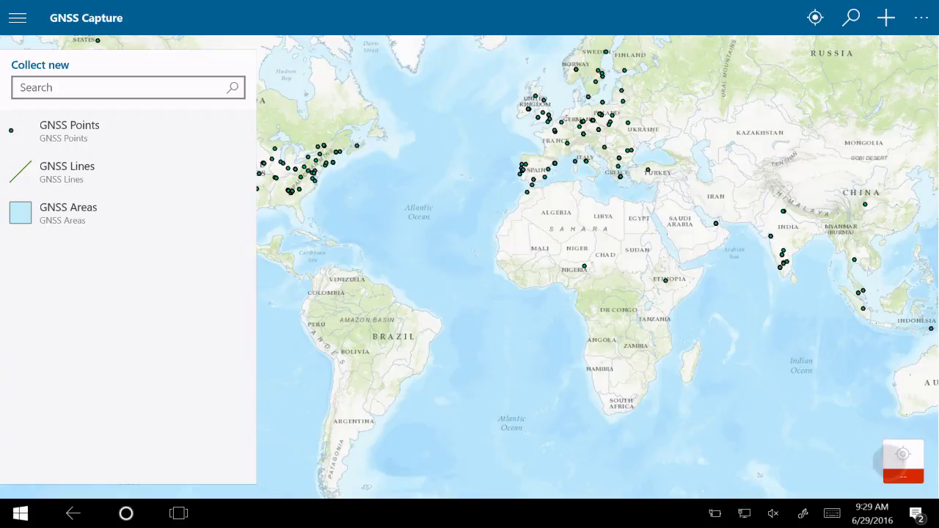
pyautogui.click(903, 454)
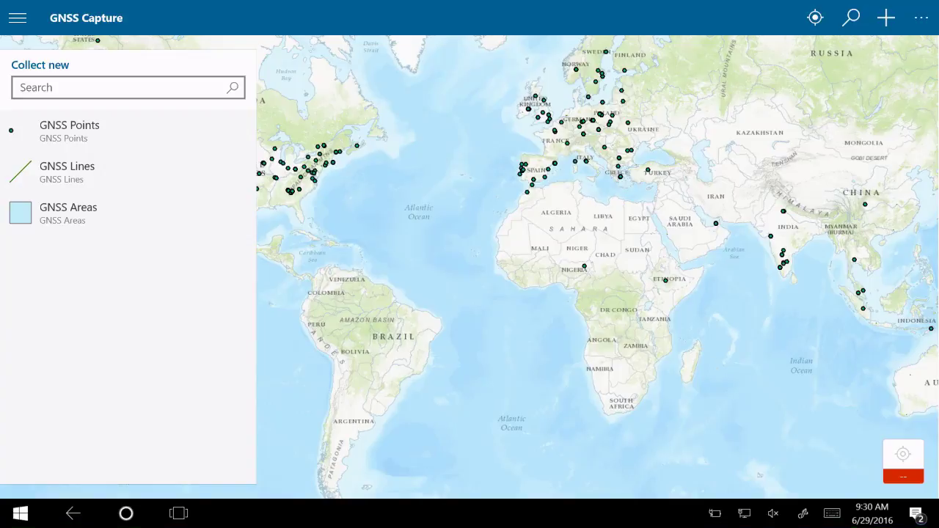
pyautogui.click(903, 461)
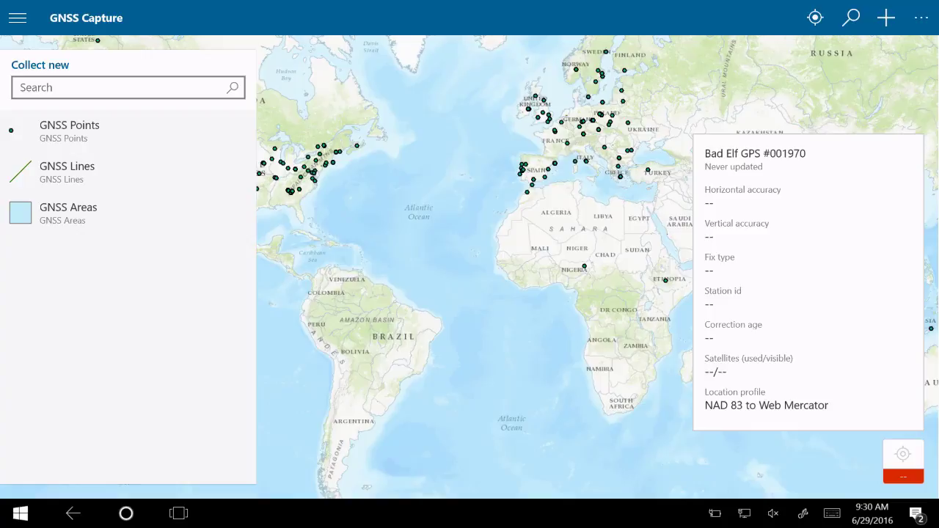
pyautogui.click(903, 455)
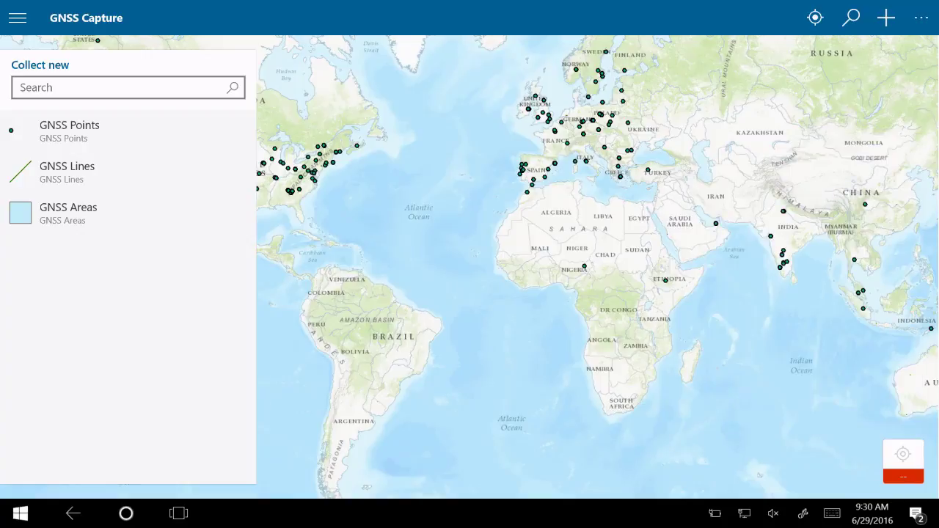